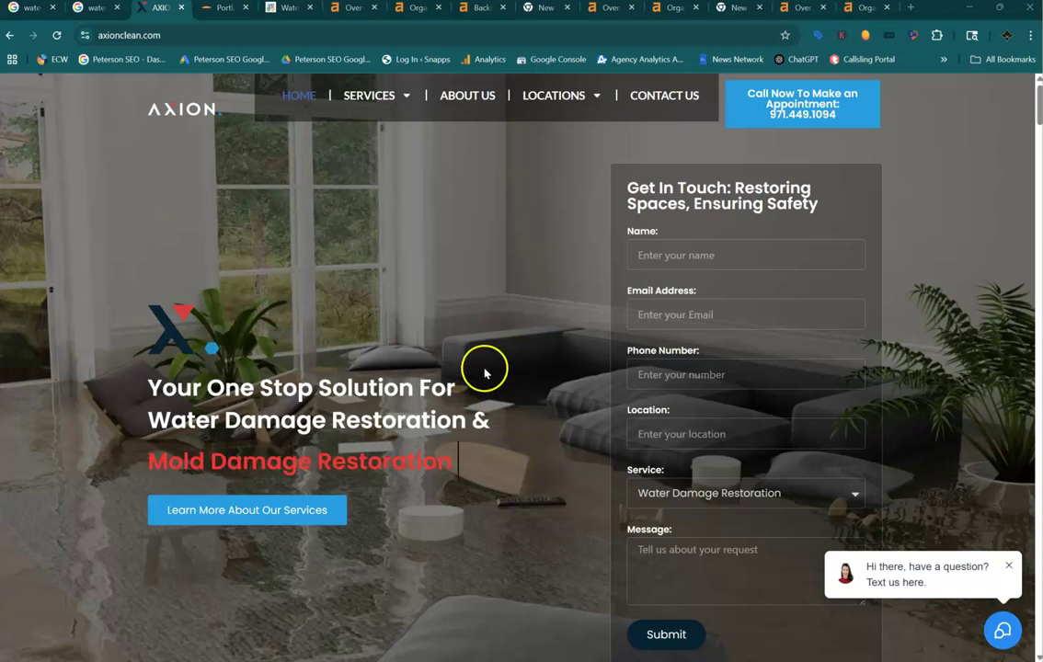
Step: Examine the Google results for "water damage restoration portland", from the ads down to the local business listings
left_click(28, 10)
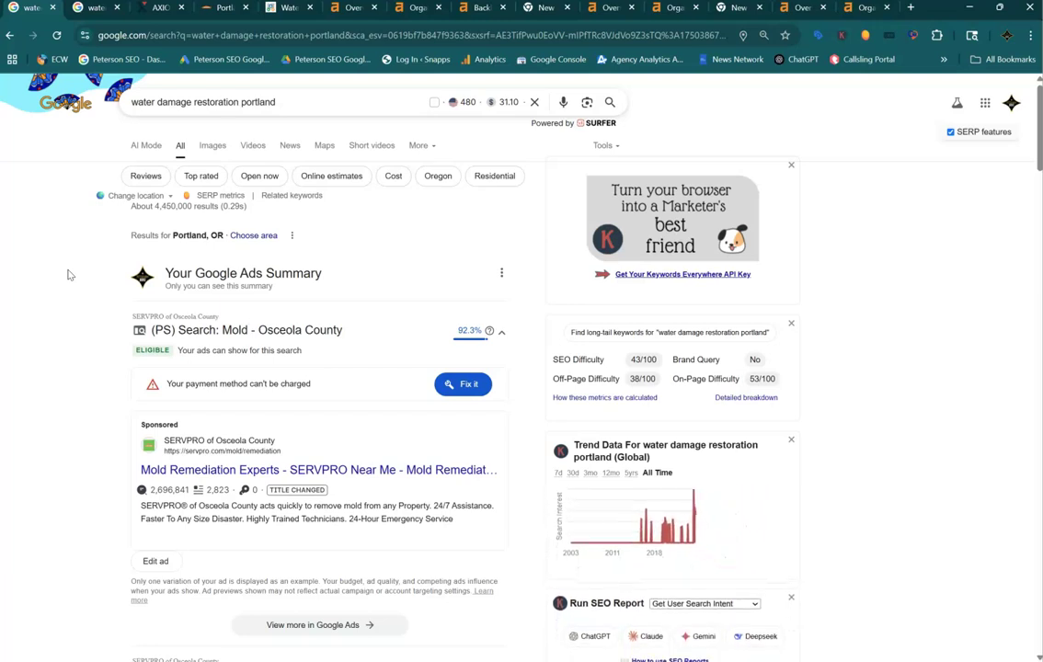
scroll(67, 274, "down", 1)
scroll(67, 274, "down", 8)
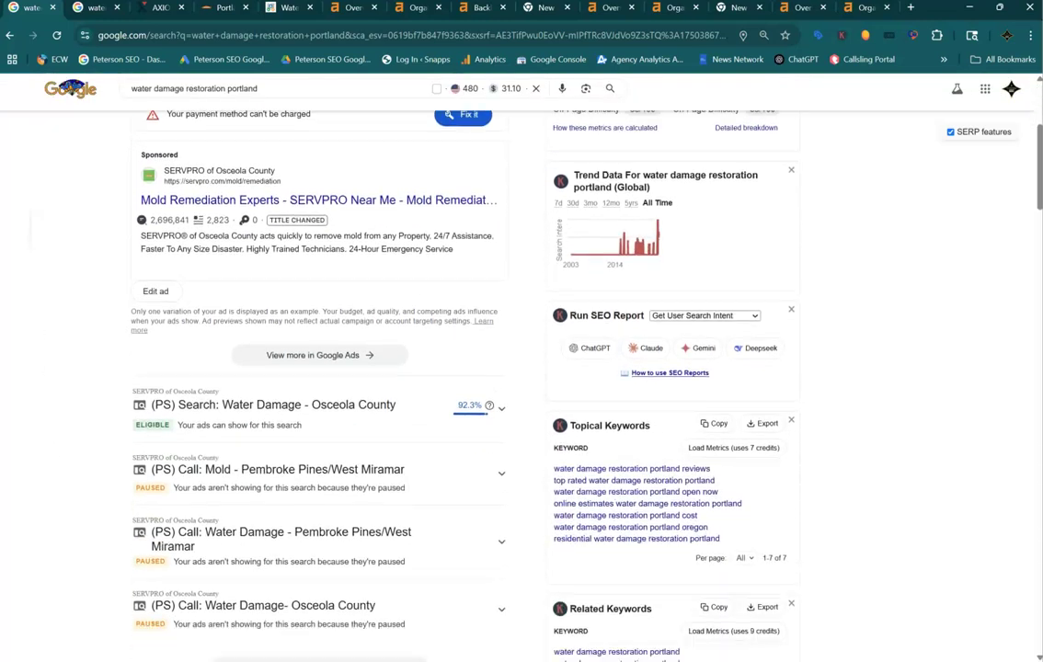
scroll(64, 283, "down", 2)
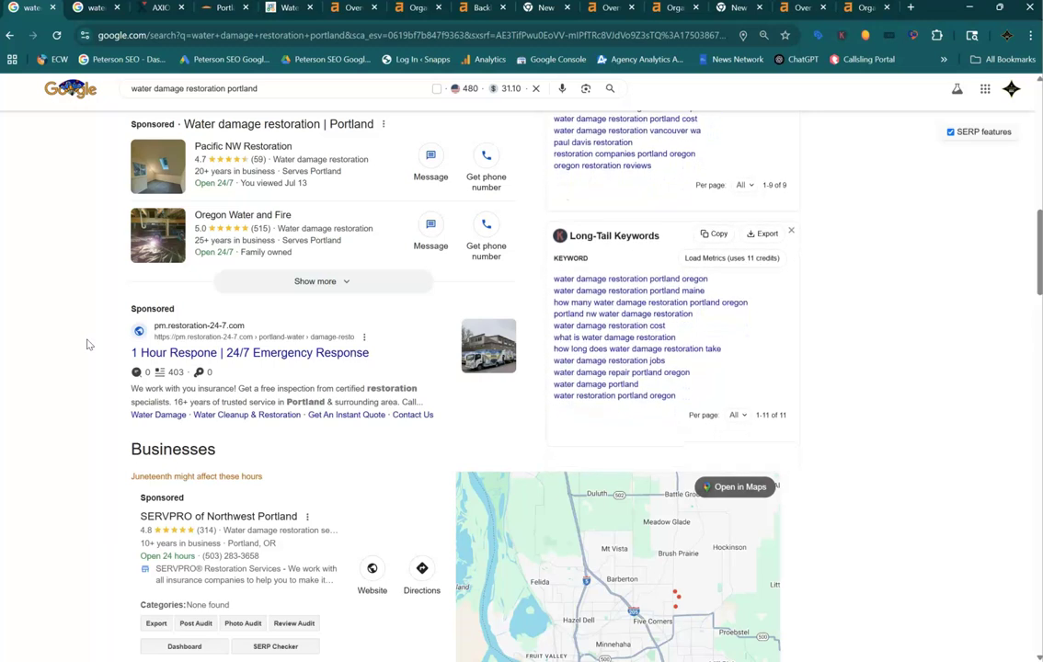
scroll(88, 344, "down", 3)
scroll(483, 386, "down", 1)
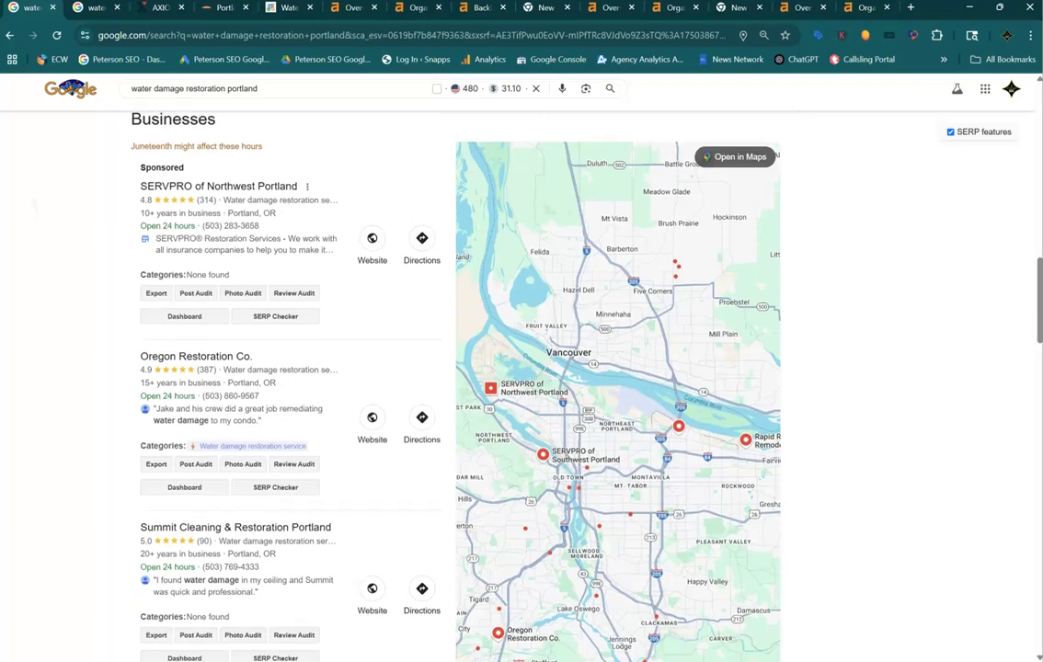
scroll(483, 387, "down", 1)
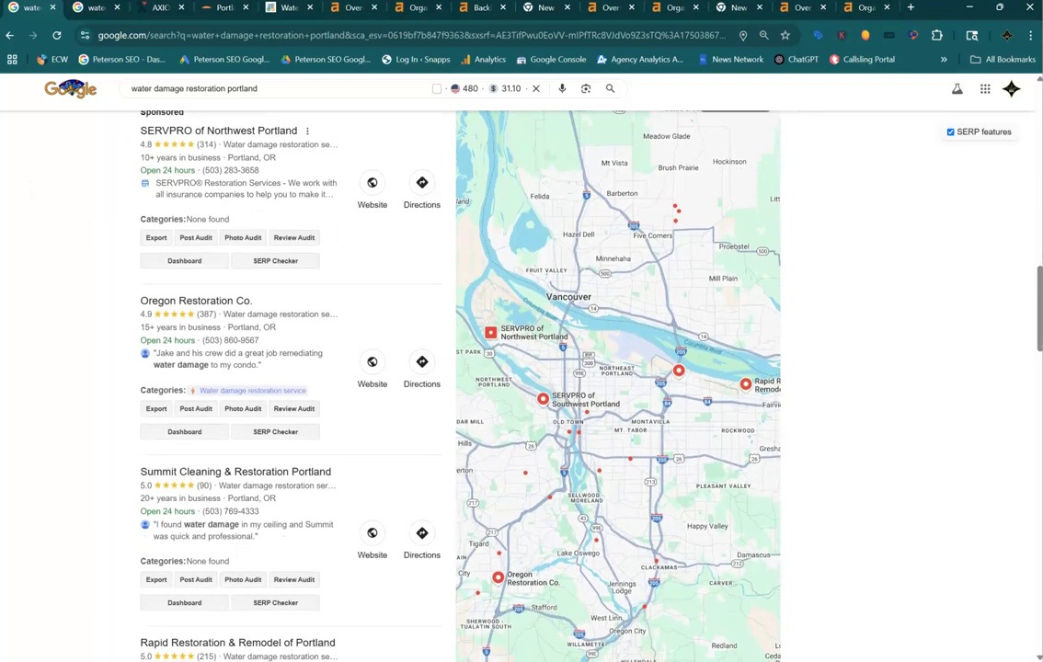
scroll(483, 386, "down", 2)
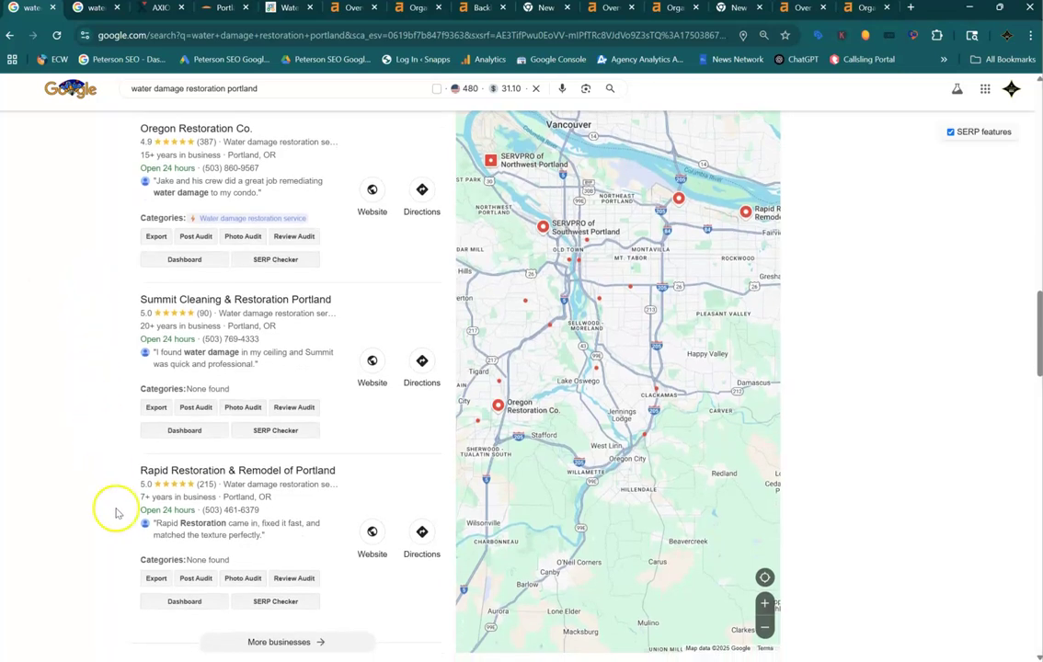
Step: Compare the local business listings in the "water damage restoration aloha or" results, including AXION's listing
left_click(91, 9)
scroll(515, 368, "up", 3)
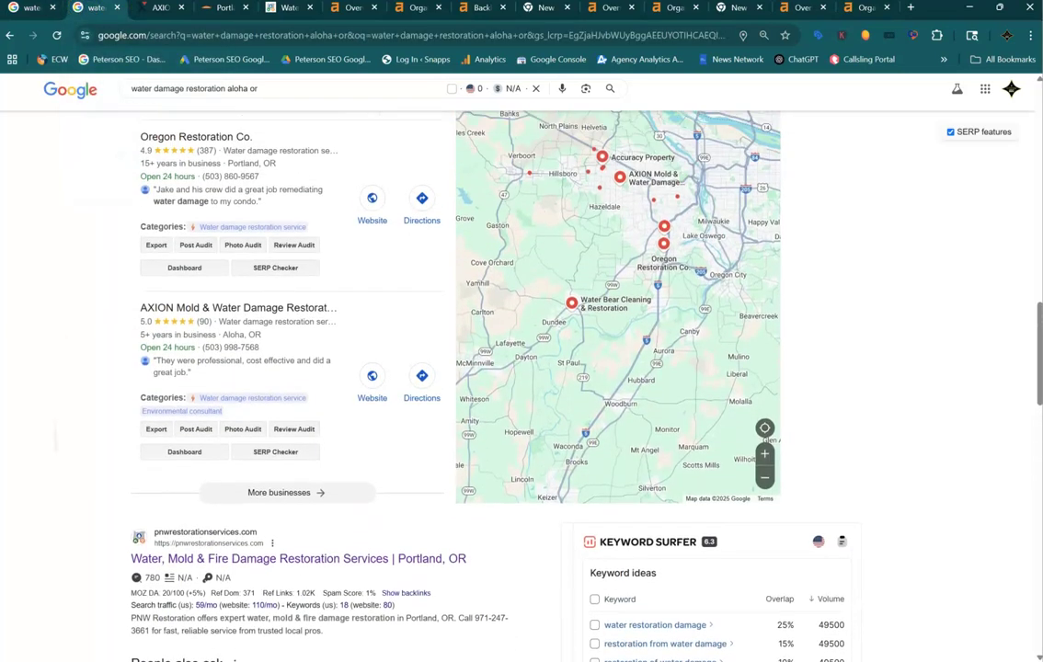
scroll(516, 368, "up", 1)
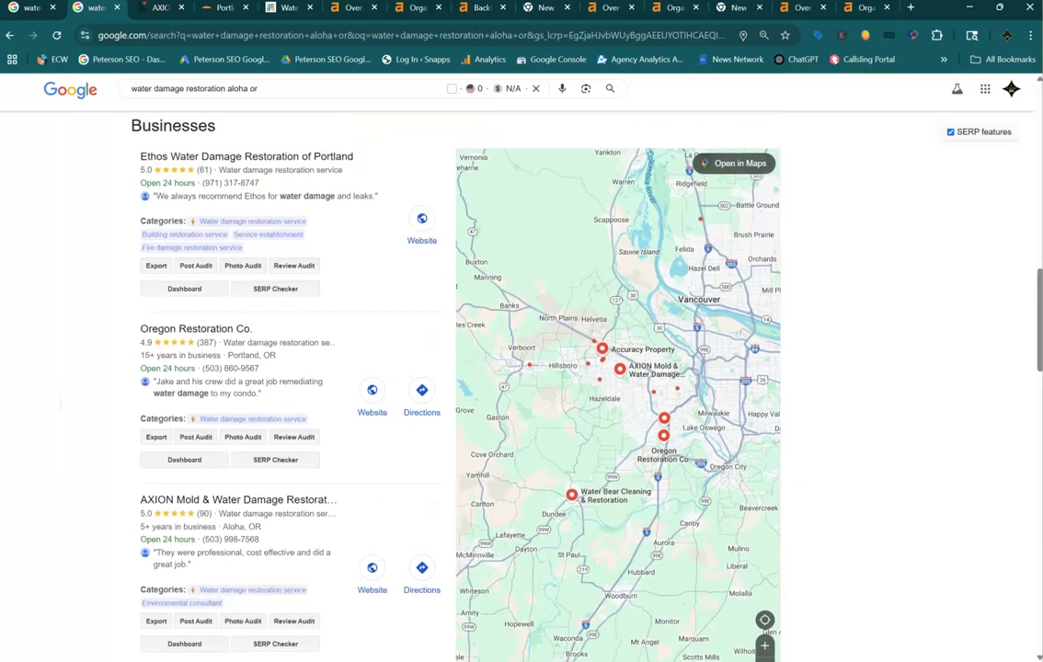
scroll(515, 368, "down", 1)
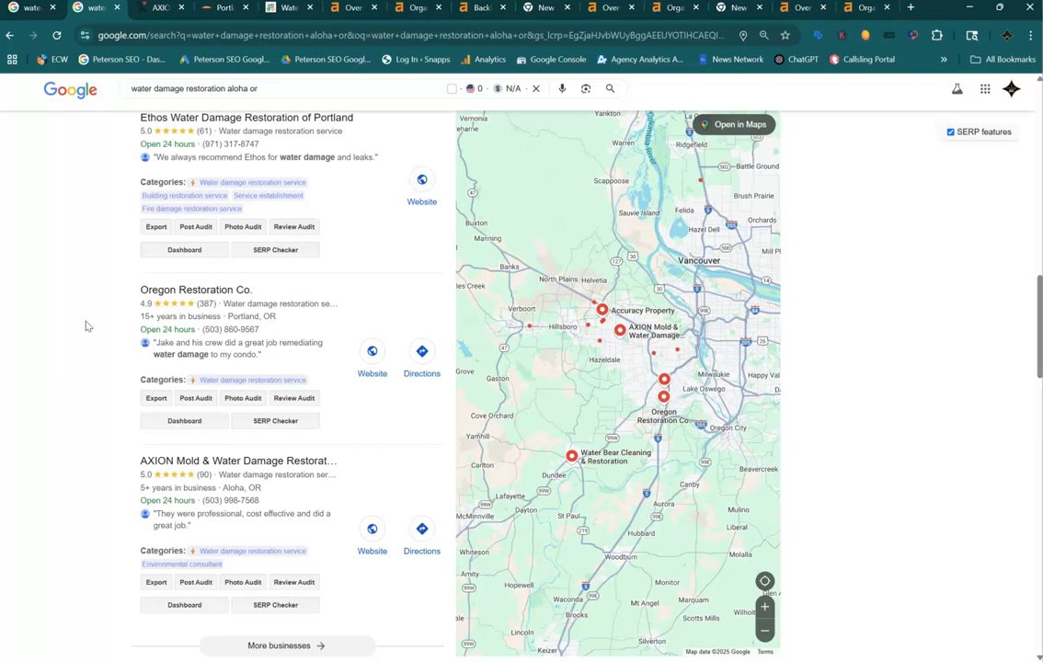
Step: Return to the Portland search results and examine the organic listings below the local businesses
left_click(23, 11)
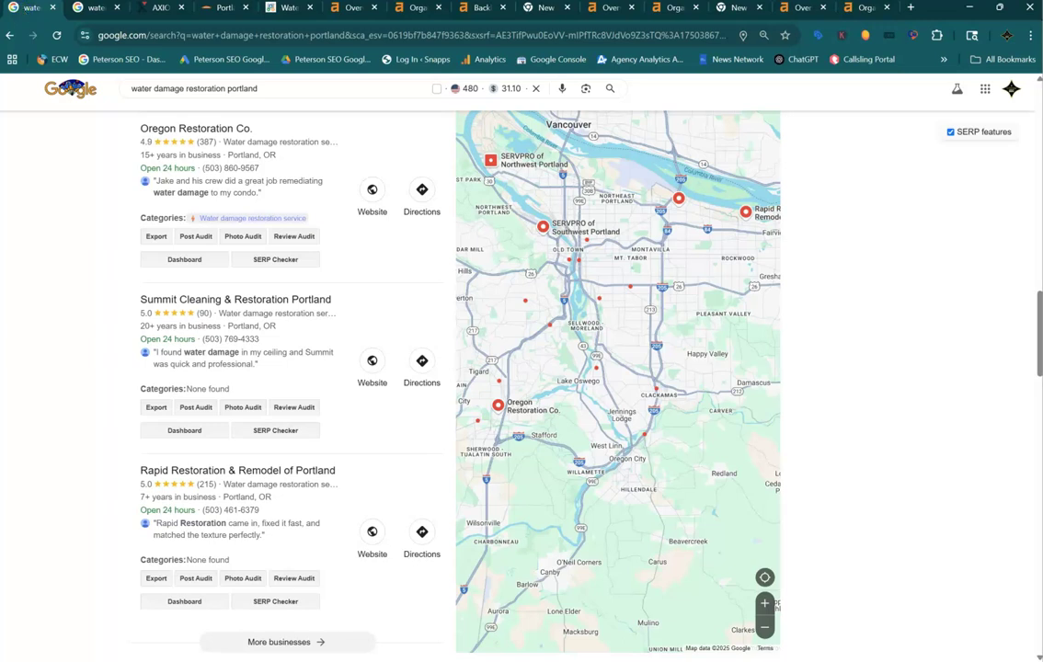
scroll(521, 386, "down", 3)
scroll(521, 387, "down", 3)
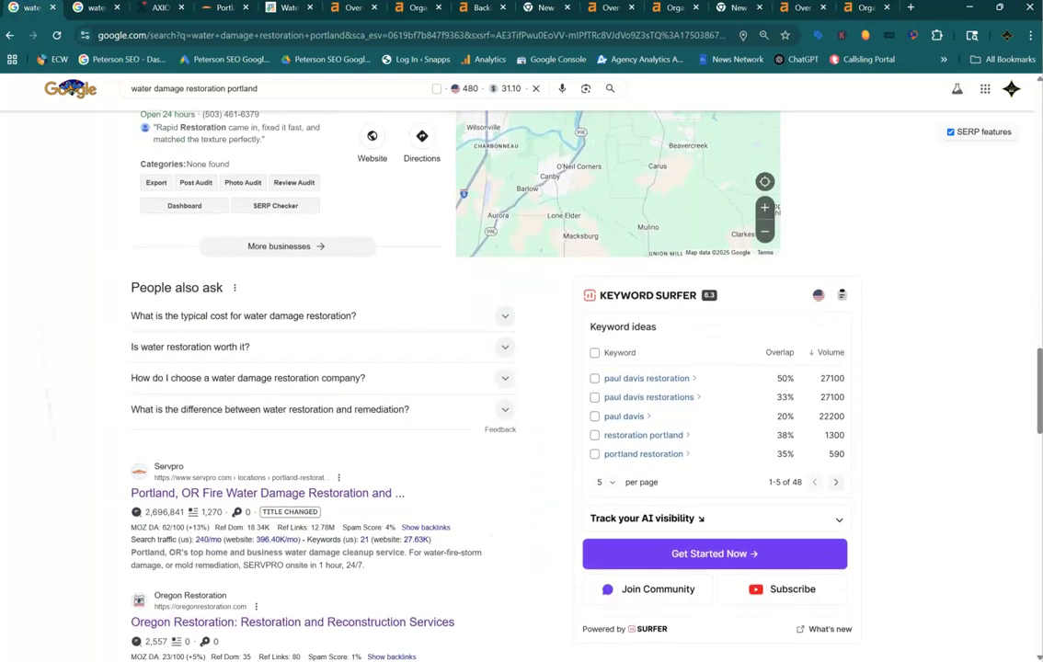
scroll(521, 386, "down", 2)
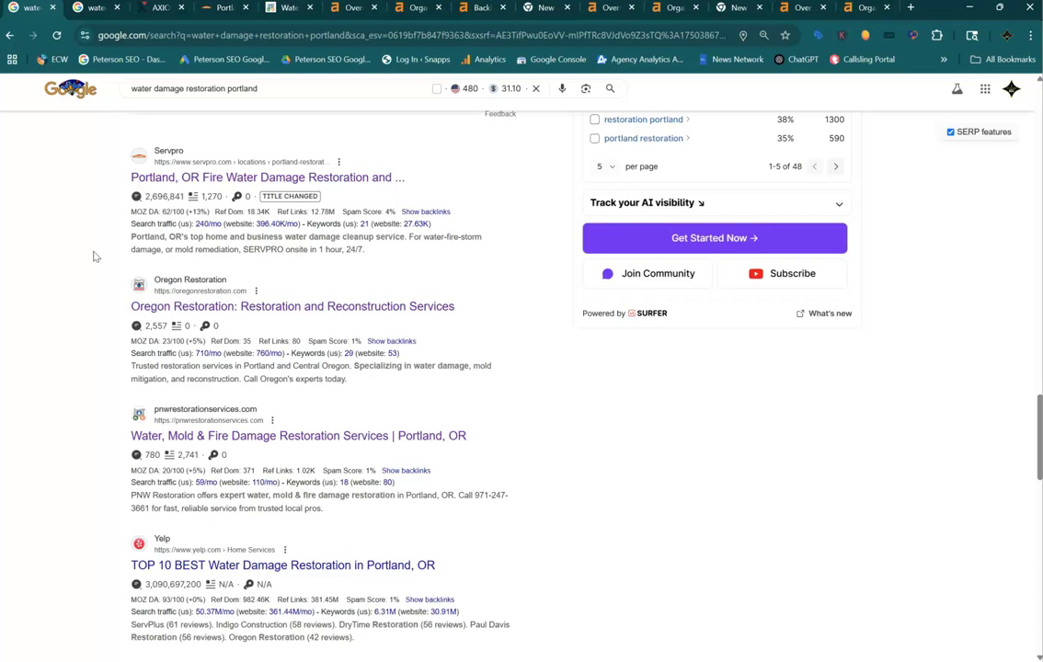
Step: Switch to the AXION website and review its home page header, services navigation and Water Damage Restoration in Oregon section
left_click(147, 11)
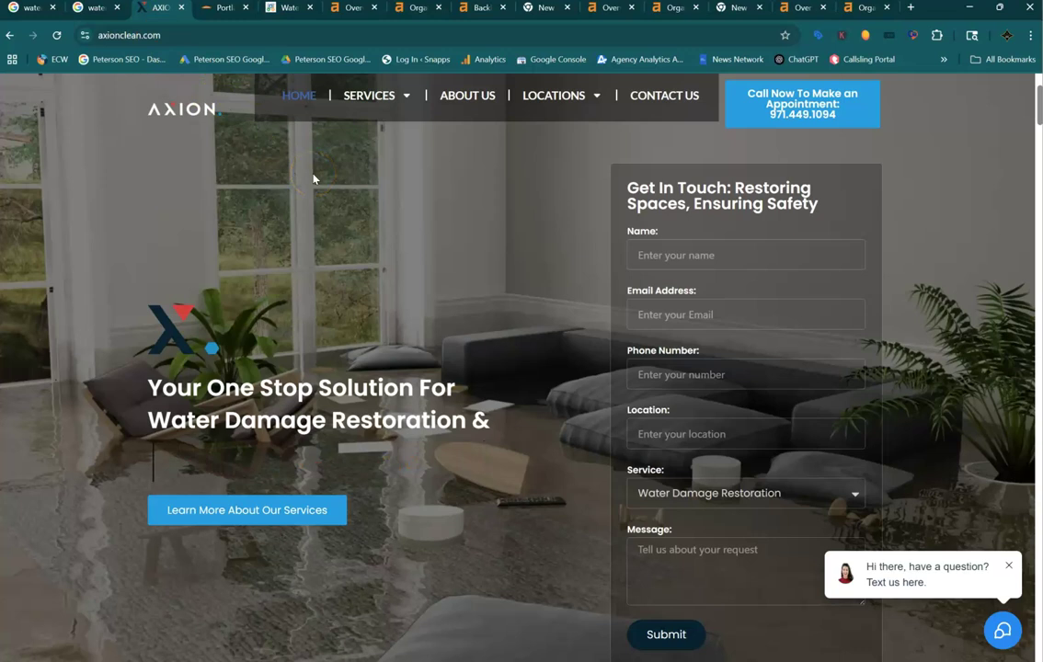
left_click(404, 97)
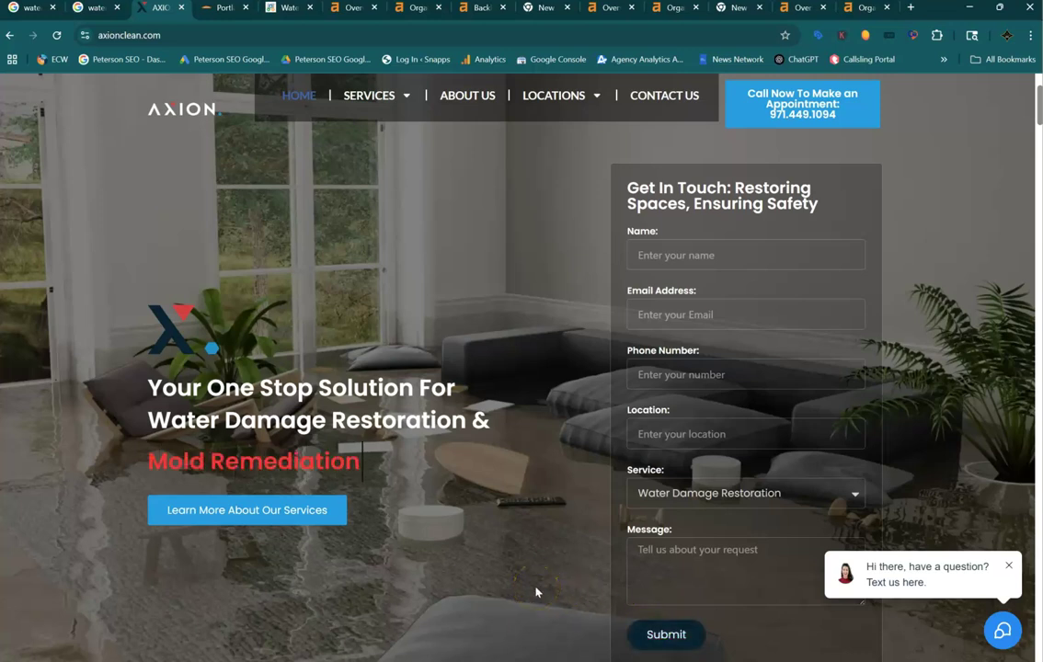
scroll(538, 593, "down", 2)
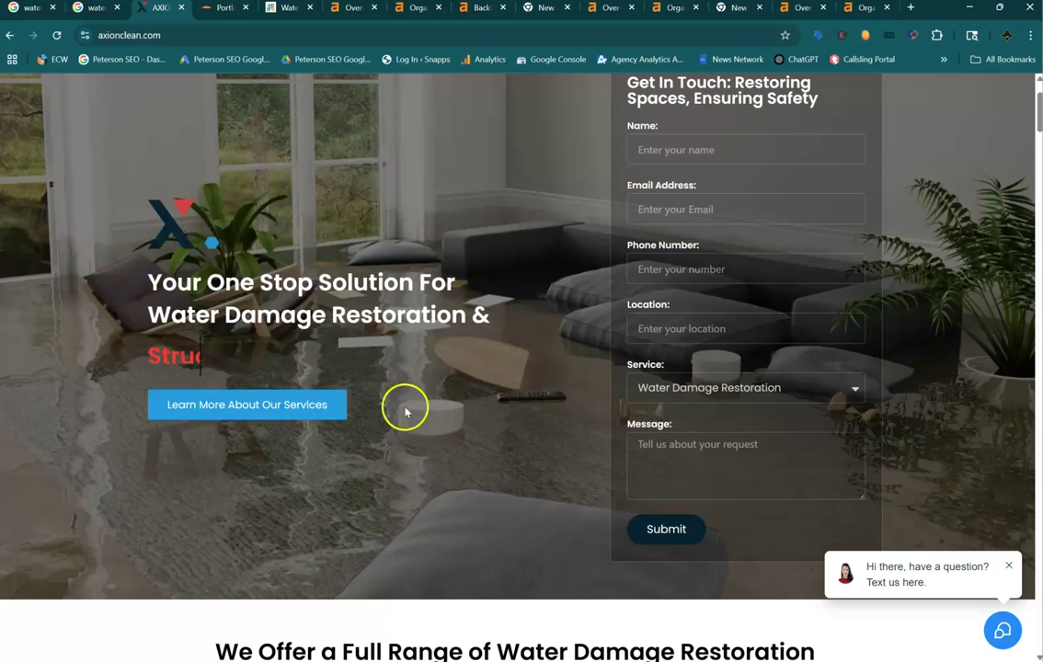
scroll(393, 508, "down", 3)
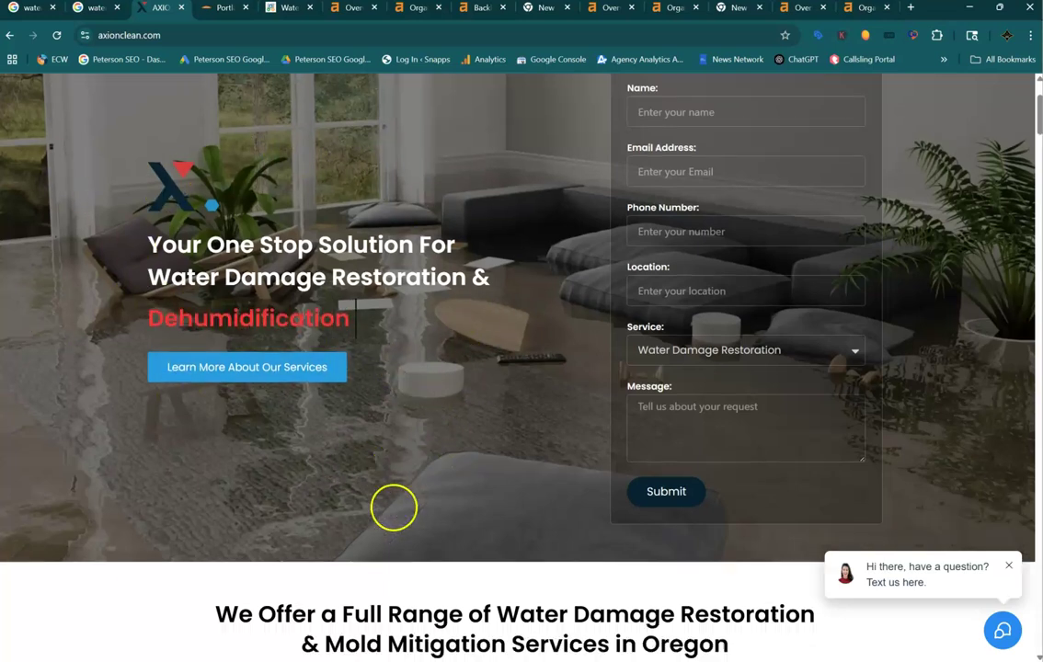
scroll(459, 368, "down", 1)
scroll(459, 368, "down", 2)
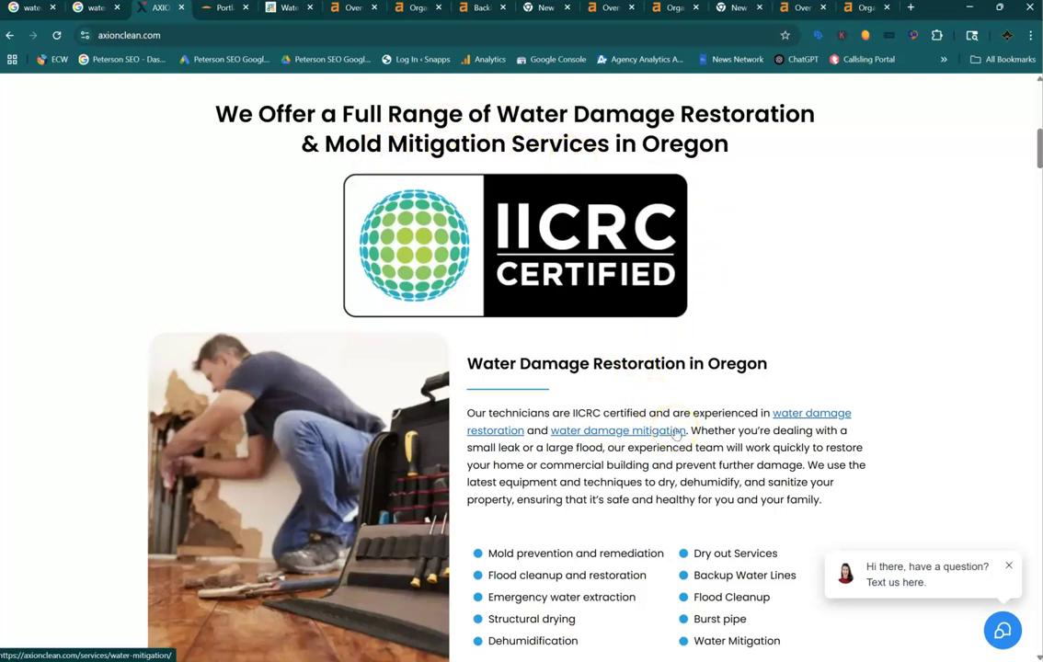
scroll(676, 432, "down", 2)
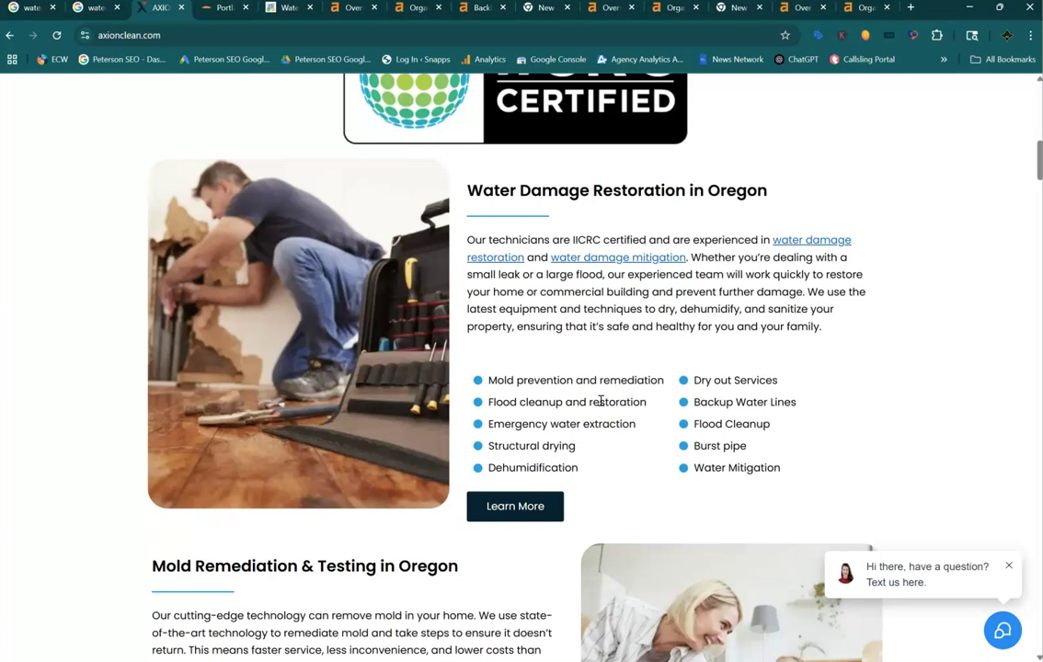
Step: Review the AXION home page content from the mold remediation section through the service links, emergency services text and customer reviews
scroll(601, 401, "down", 4)
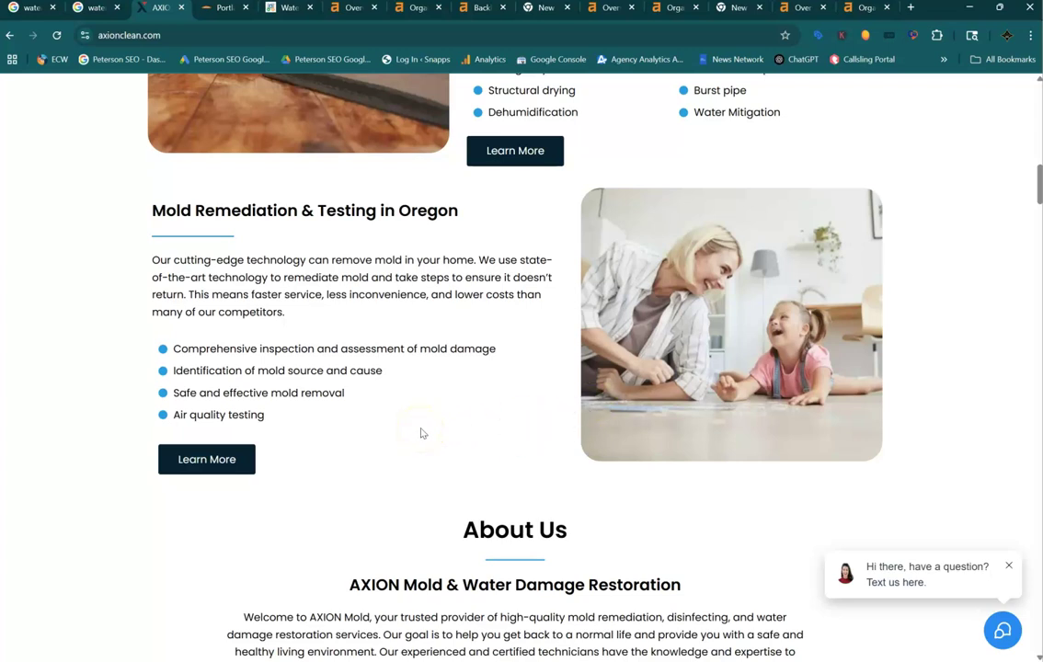
scroll(421, 432, "down", 4)
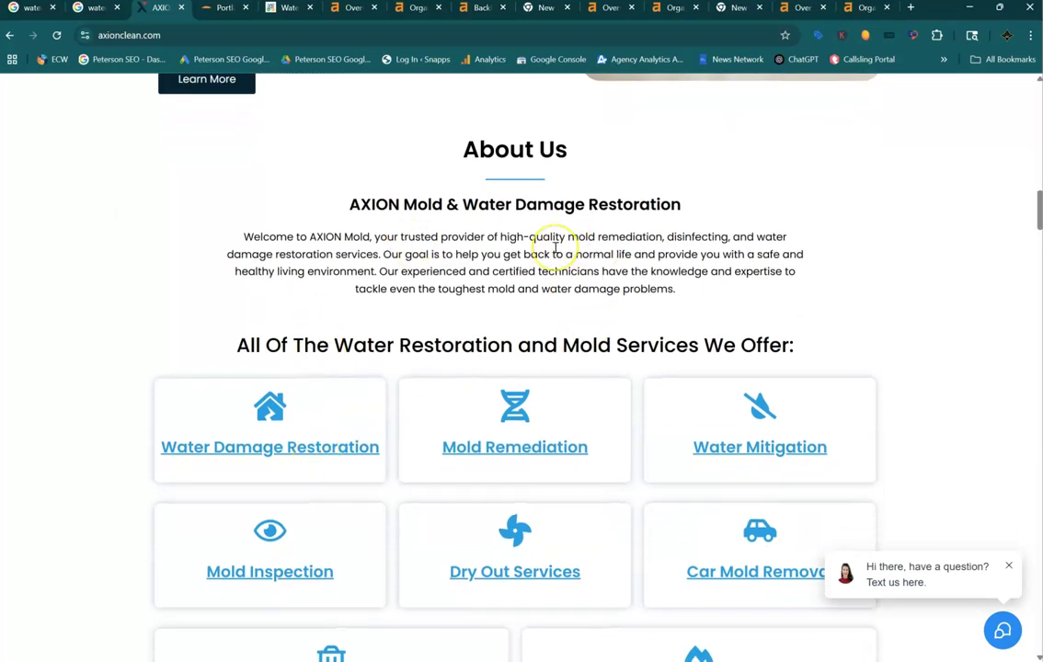
scroll(556, 249, "down", 3)
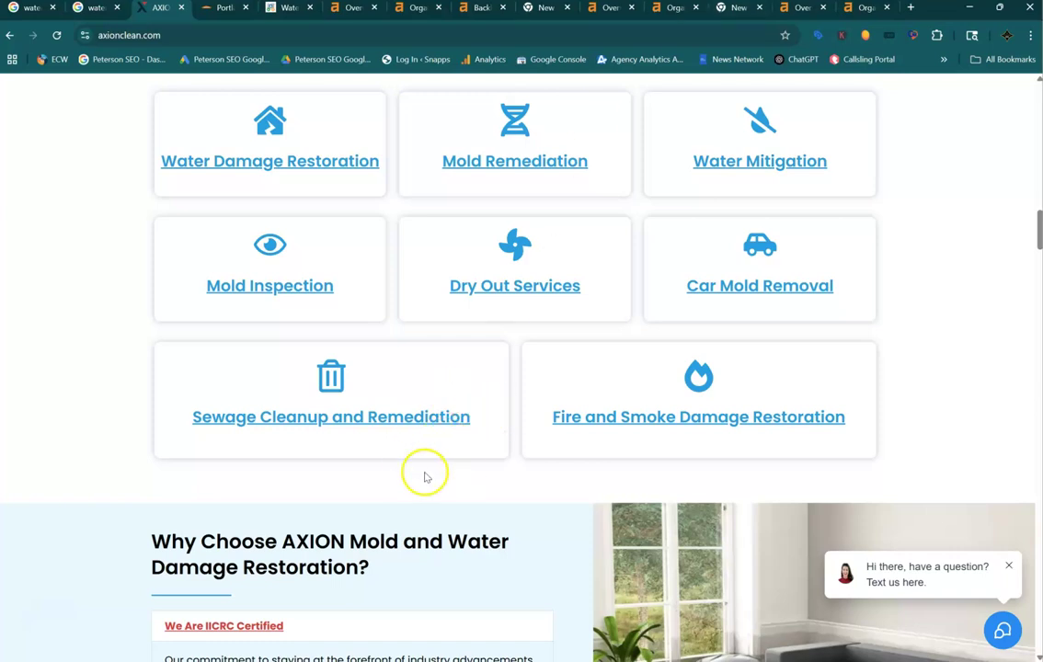
scroll(450, 465, "down", 6)
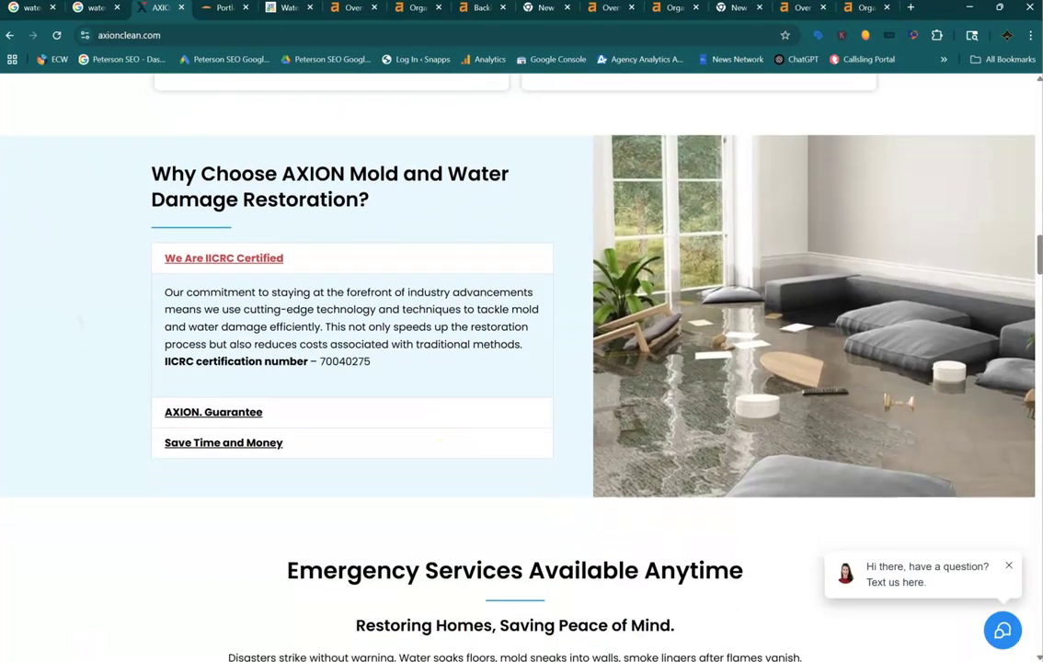
scroll(515, 368, "down", 5)
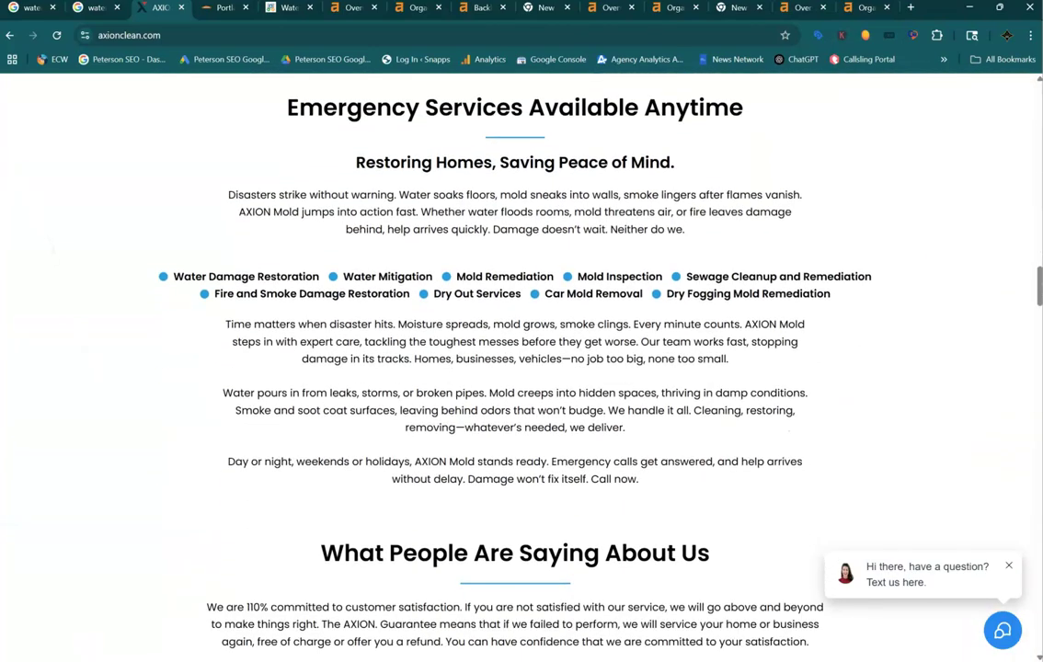
scroll(516, 368, "down", 5)
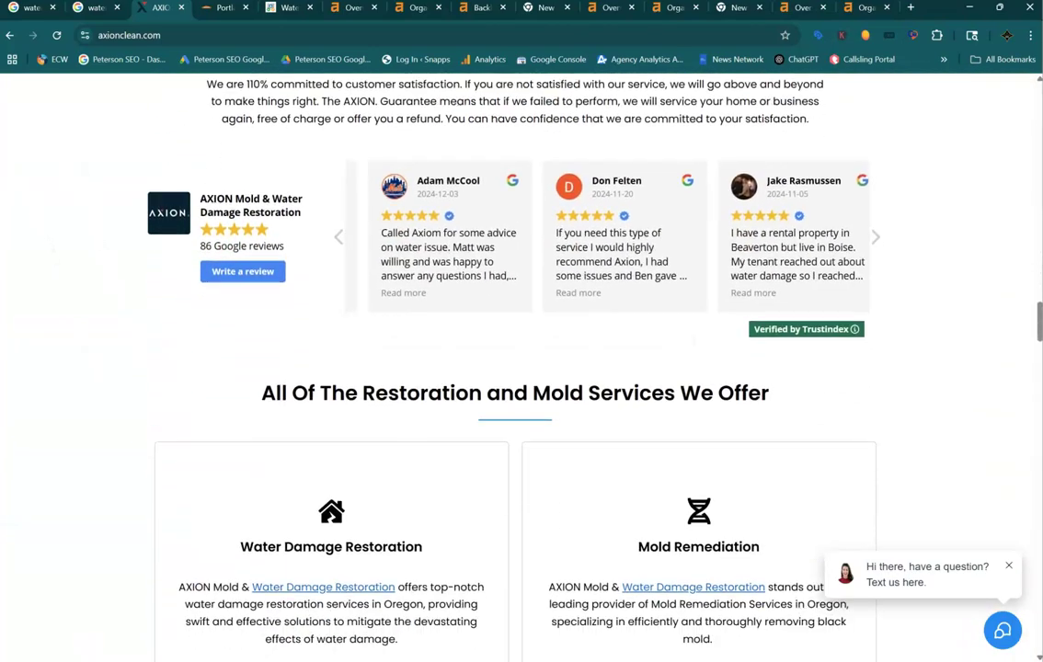
Step: Review the AXION home page's service descriptions, differentiator sections and Mold & Water Damage Restoration FAQ
scroll(516, 368, "down", 7)
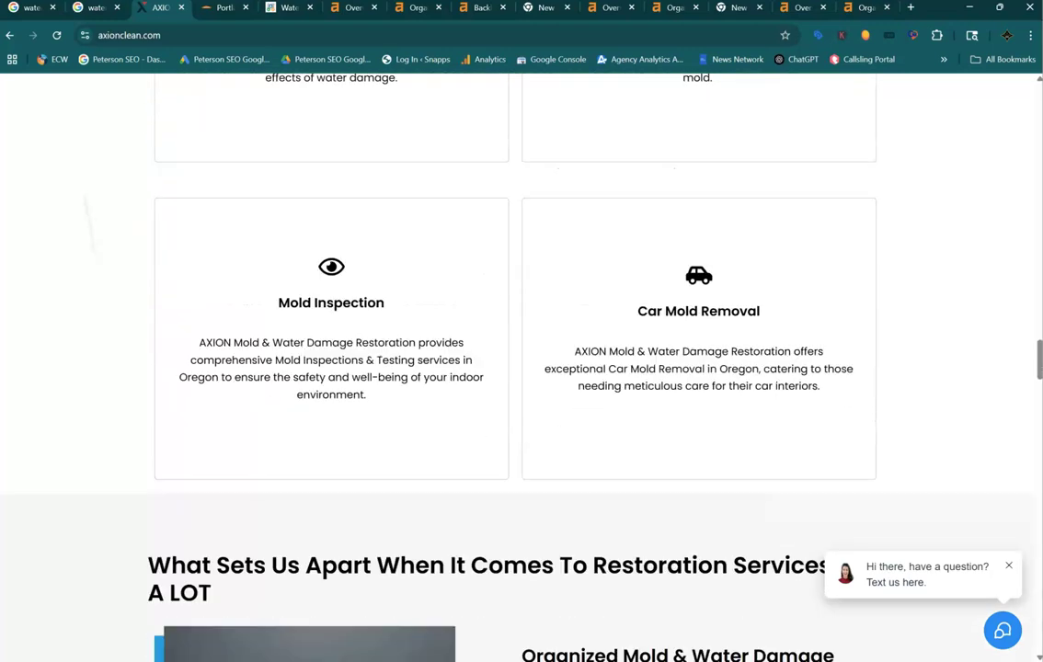
scroll(515, 368, "down", 8)
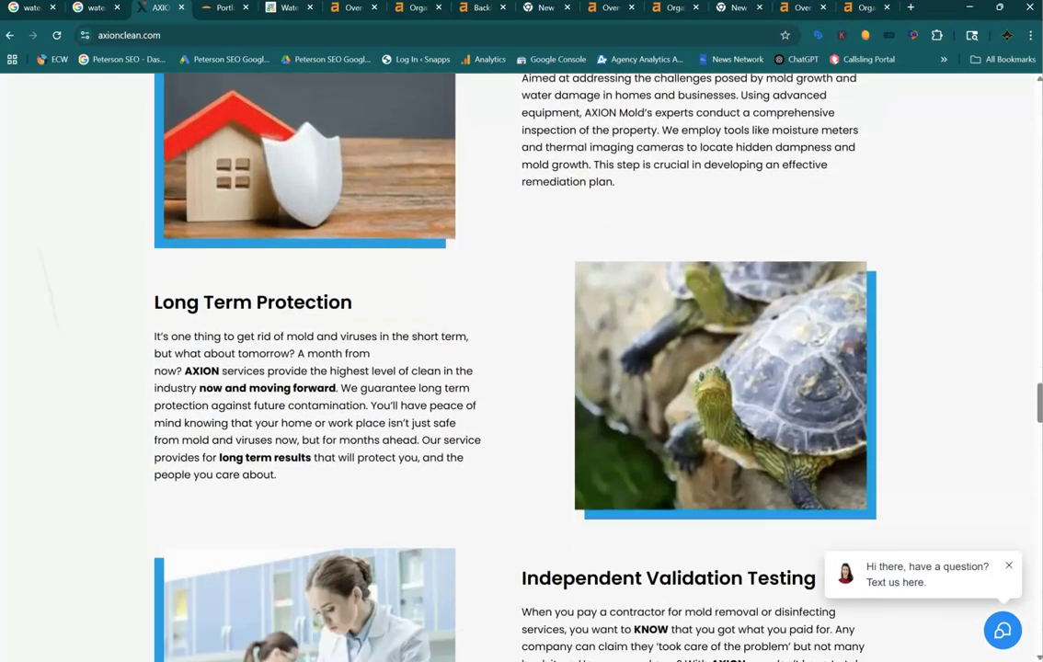
scroll(516, 368, "down", 8)
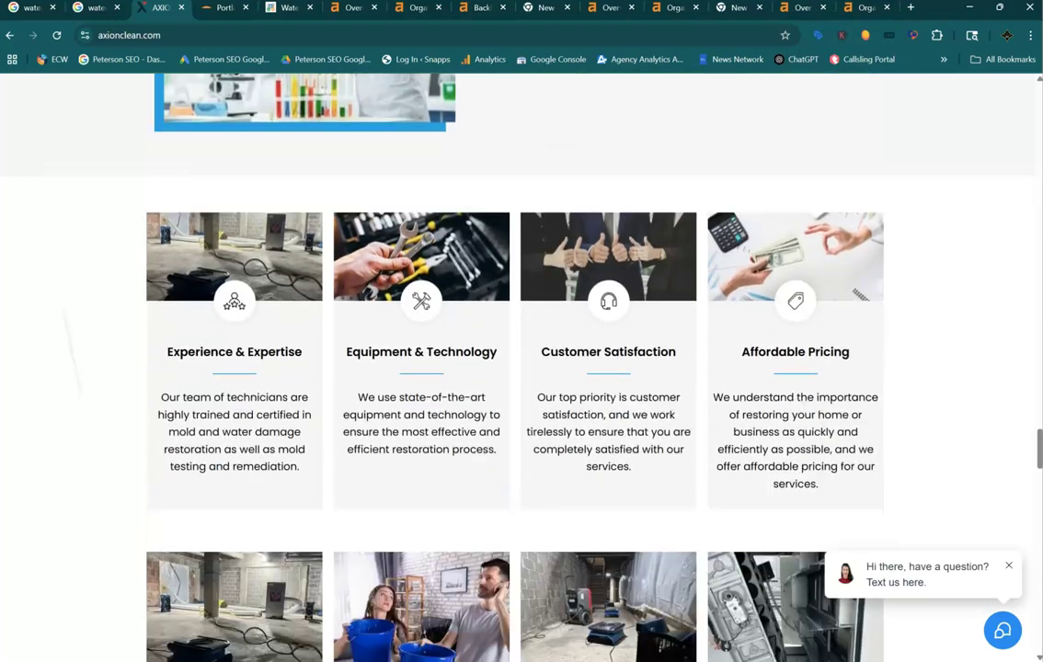
scroll(516, 368, "down", 7)
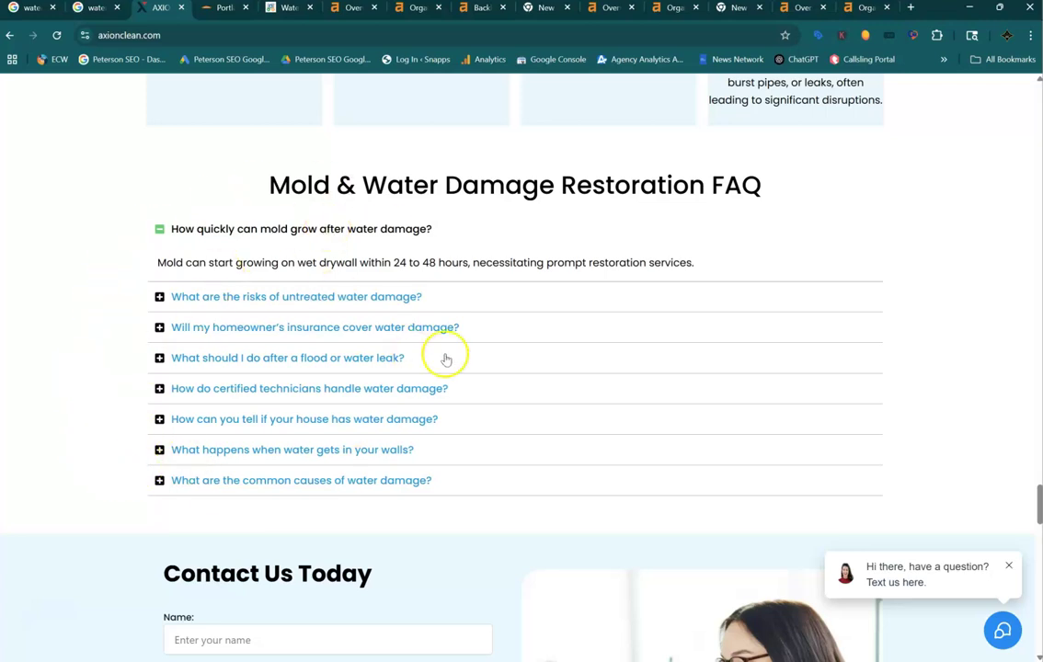
Step: Examine the AXION home page's contact form, blog posts and footer, including the Hillsboro County and Clatsop County location links
scroll(941, 452, "down", 4)
scroll(941, 452, "up", 2)
scroll(941, 452, "down", 6)
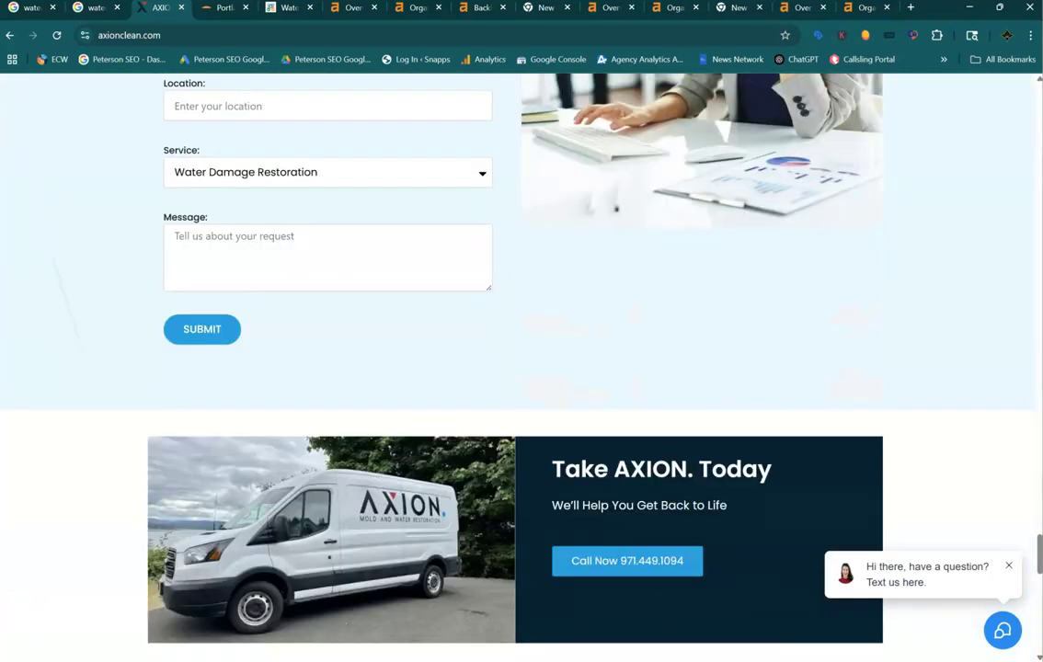
scroll(522, 368, "down", 8)
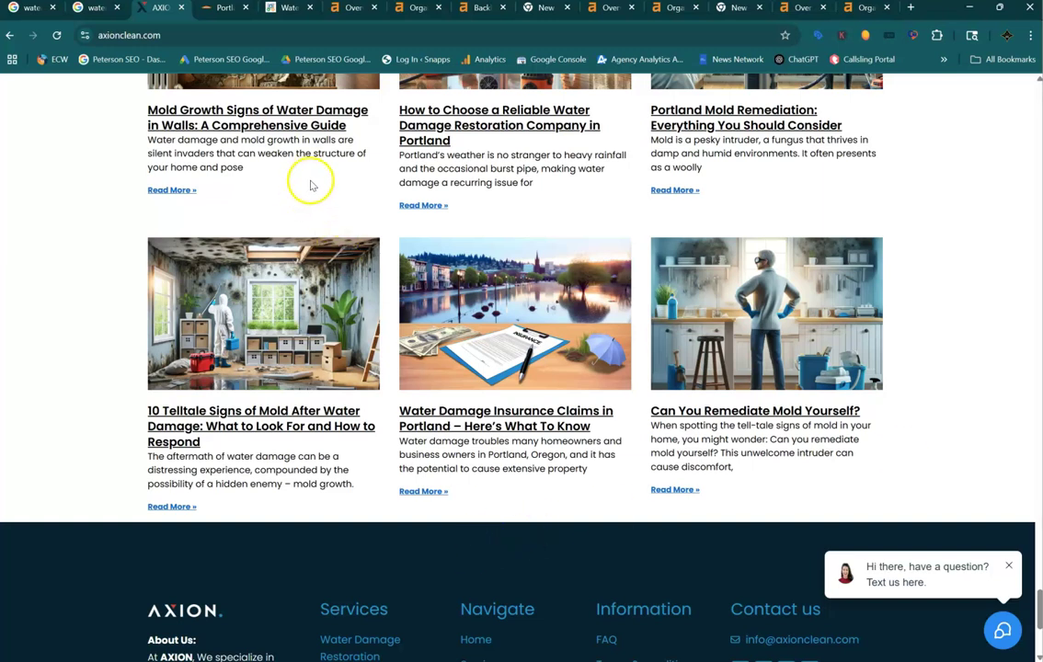
scroll(351, 200, "down", 5)
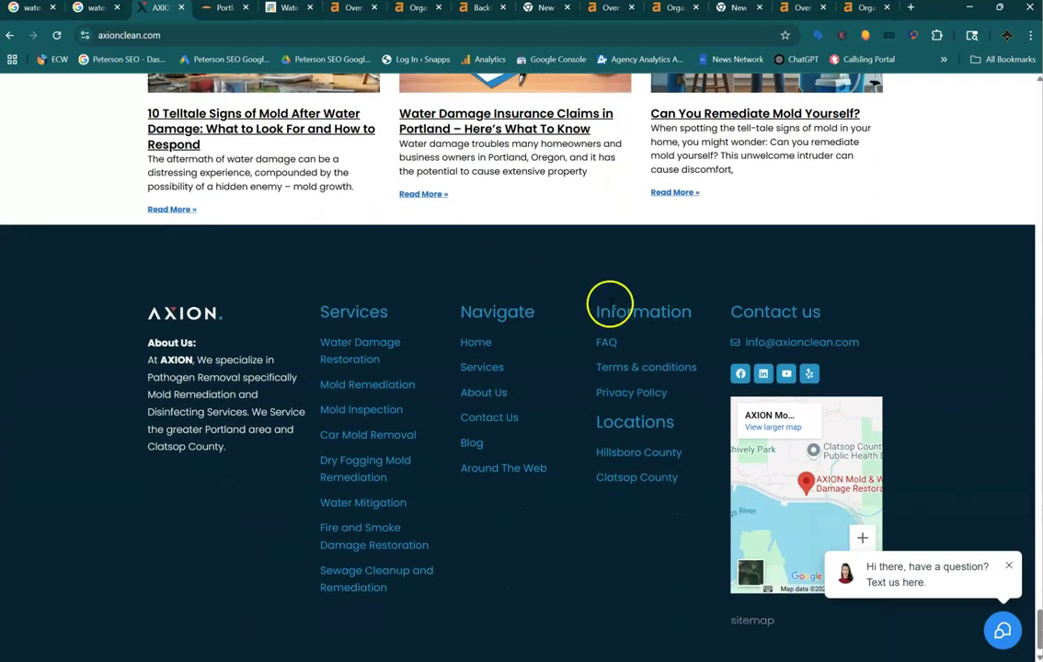
left_click(653, 485)
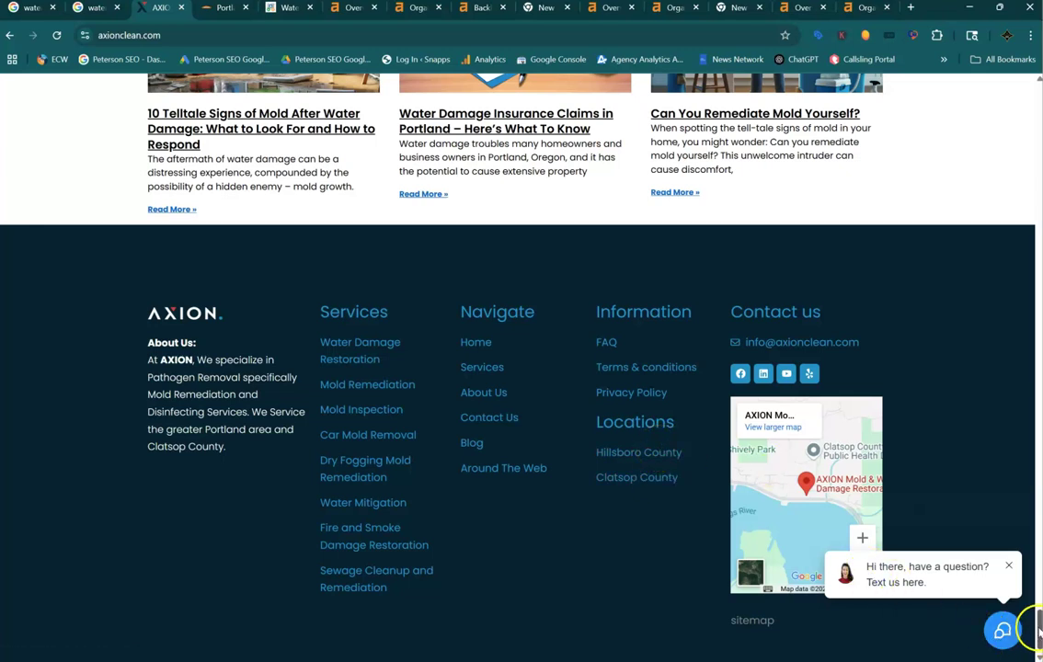
Step: Return to the top of the AXION home page and switch to SERVPRO's Portland restoration page for comparison
left_click_drag(1037, 630, 1037, 94)
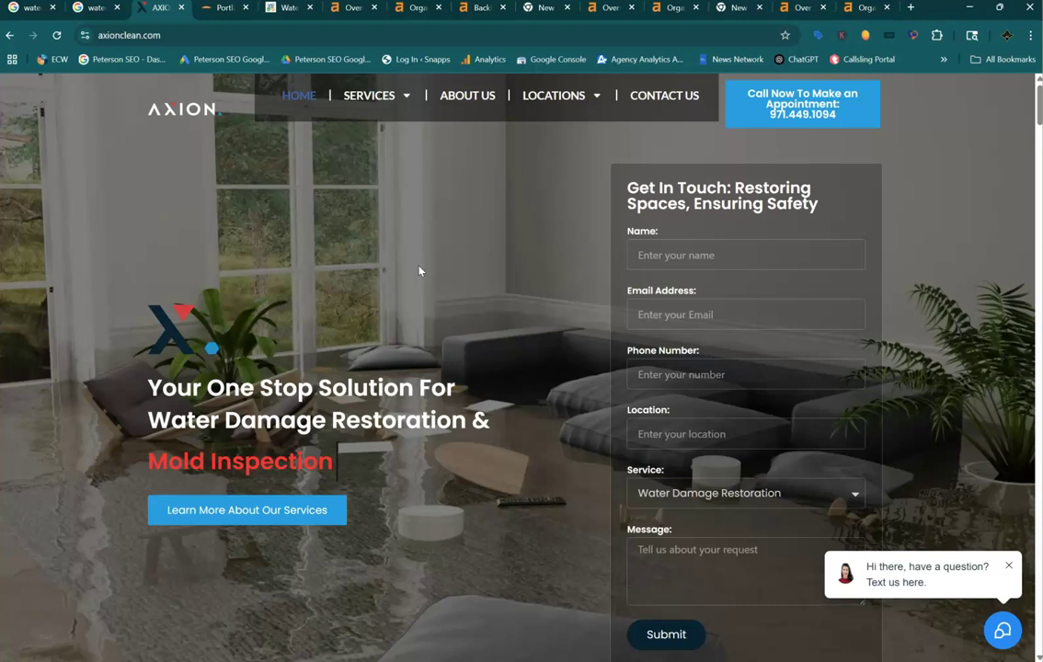
left_click(220, 92)
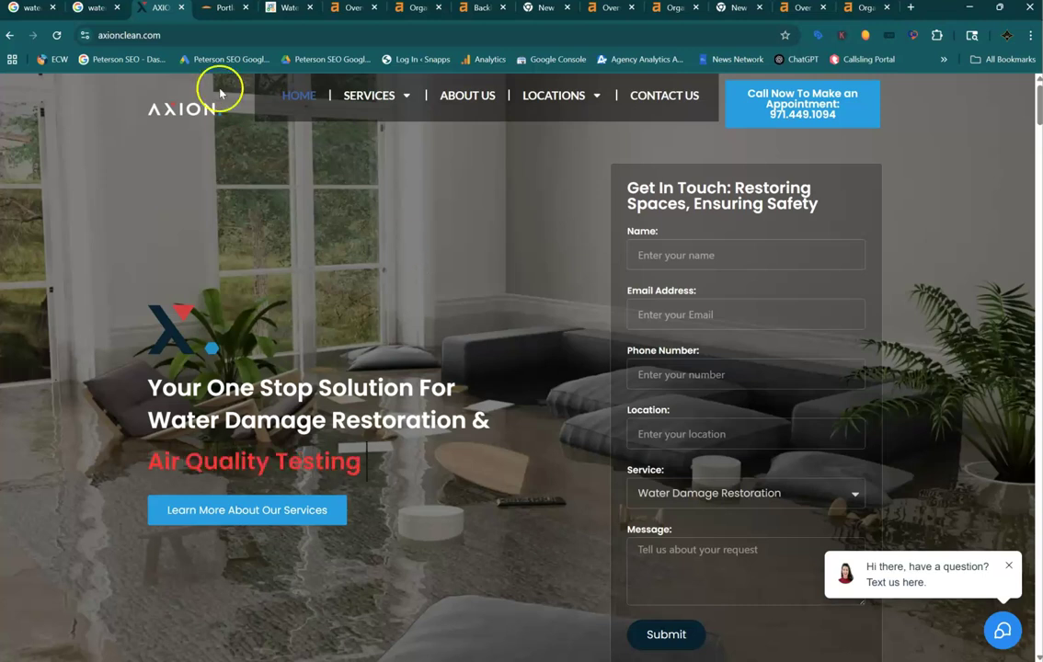
left_click(217, 13)
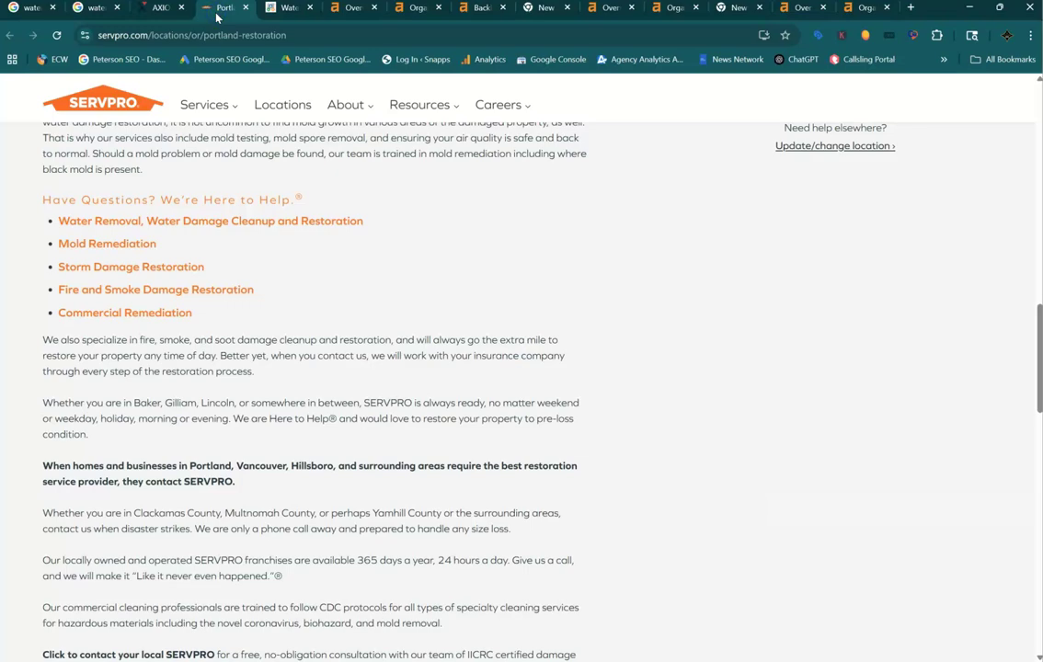
Step: Review SERVPRO's Portland restoration page from the headline through the Portland text, nearby locations, specialist claims, service links and recommended articles
scroll(497, 368, "up", 15)
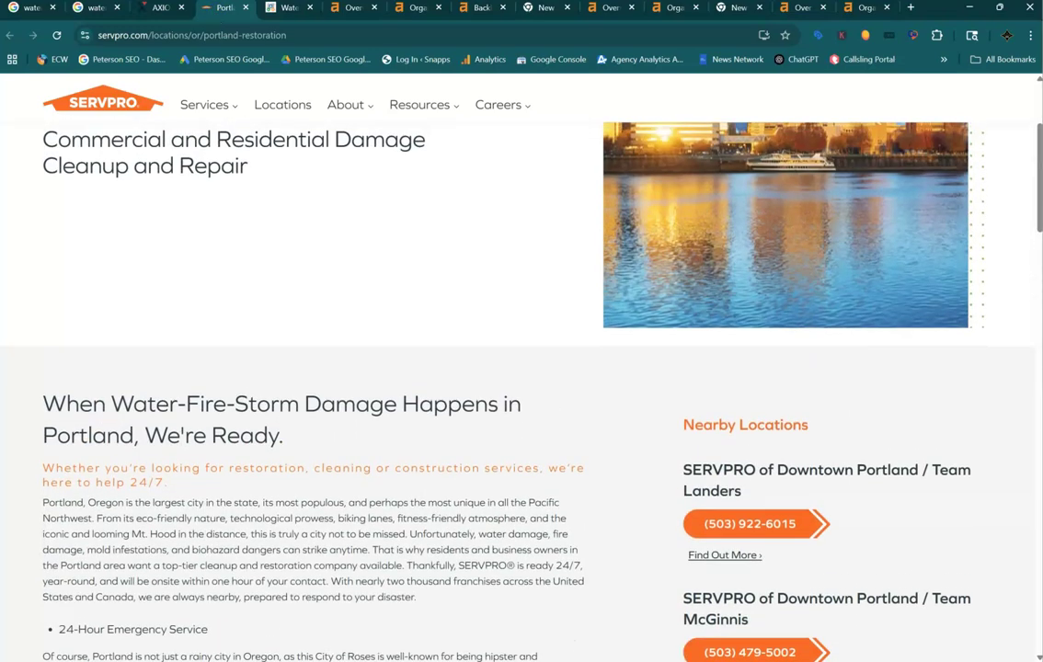
scroll(497, 368, "up", 3)
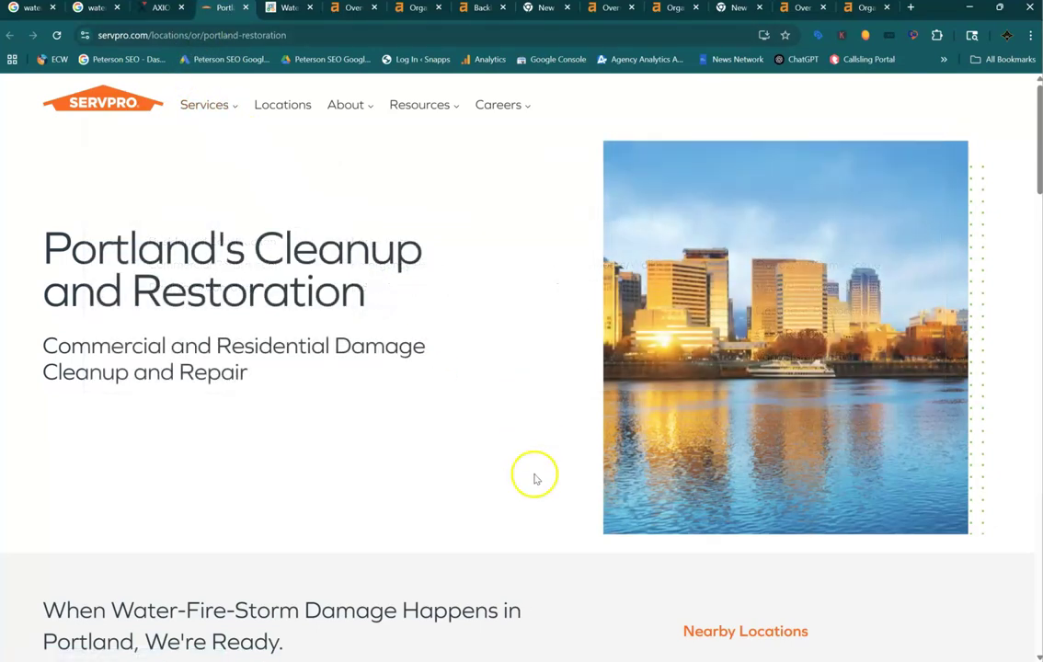
scroll(536, 478, "down", 4)
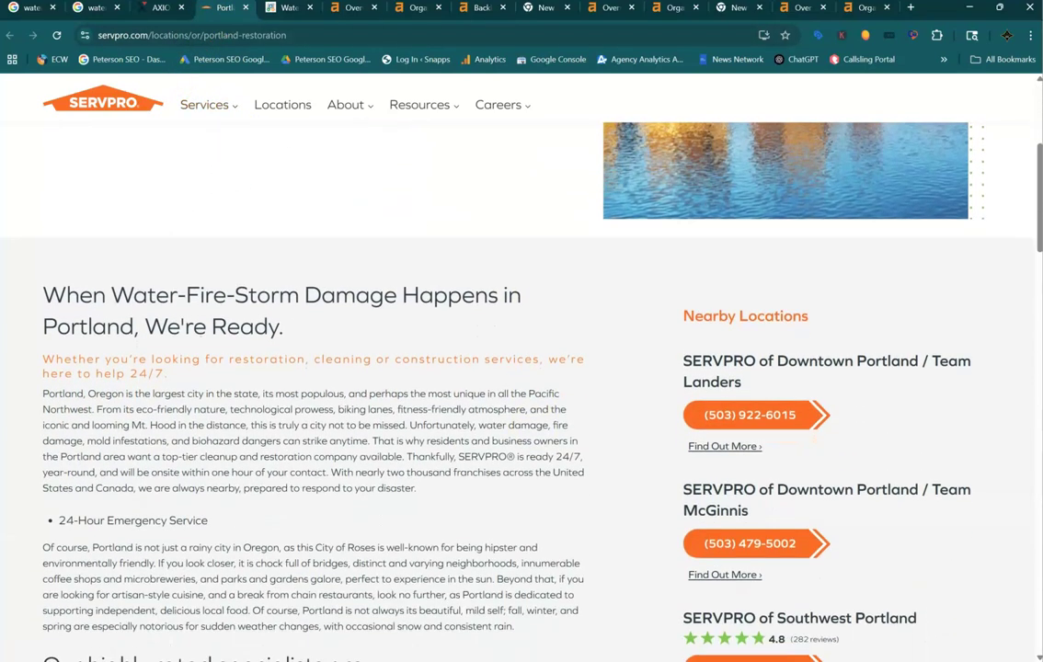
scroll(522, 368, "down", 2)
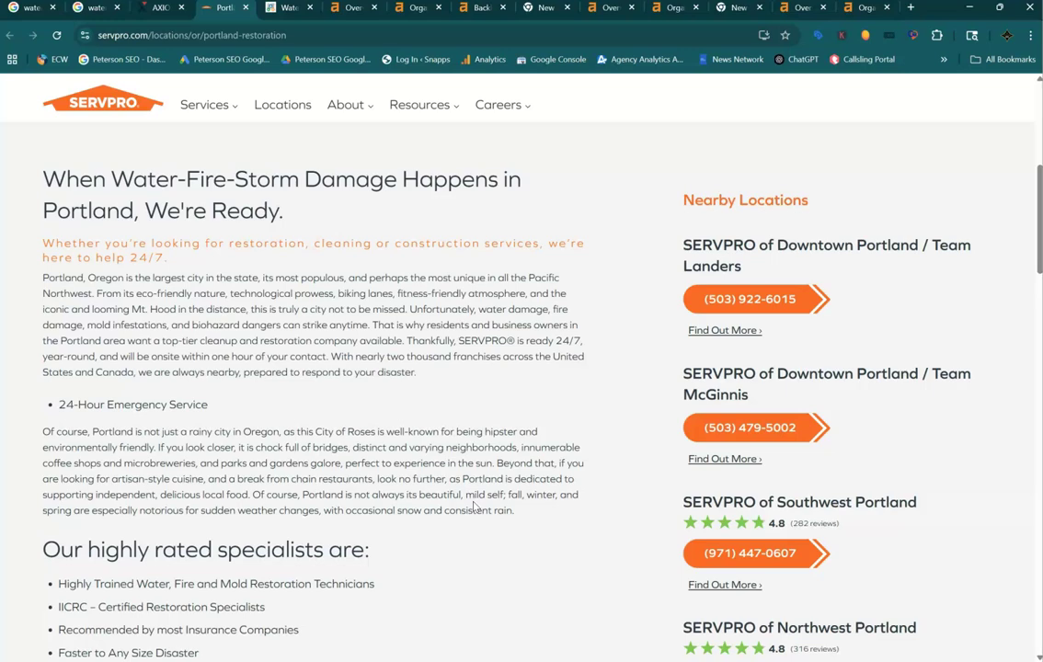
scroll(474, 506, "down", 5)
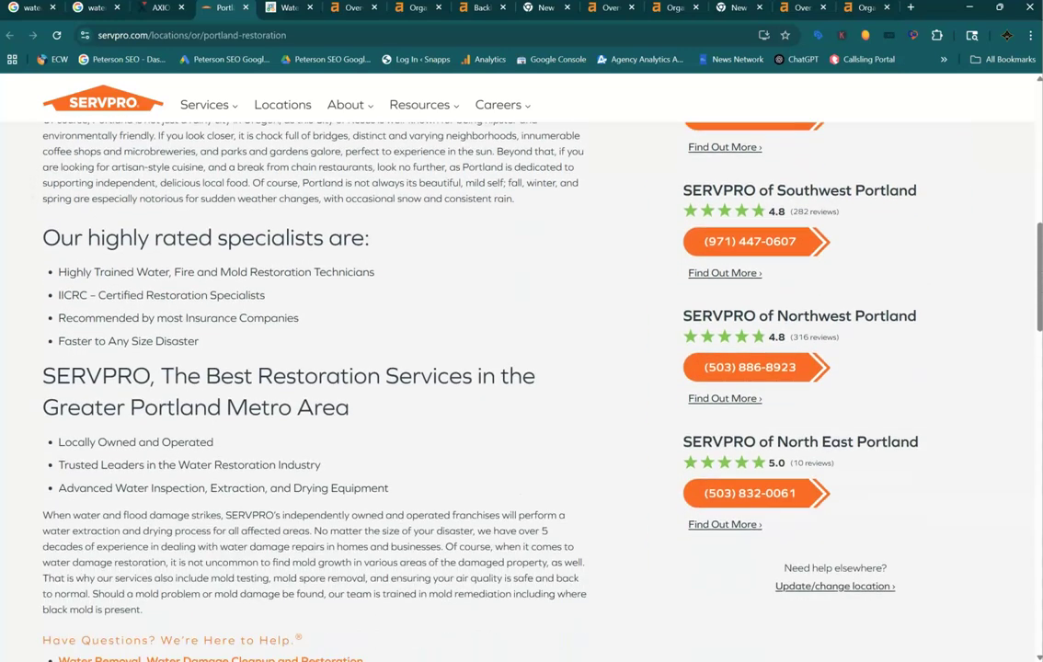
scroll(474, 506, "down", 3)
scroll(417, 347, "down", 1)
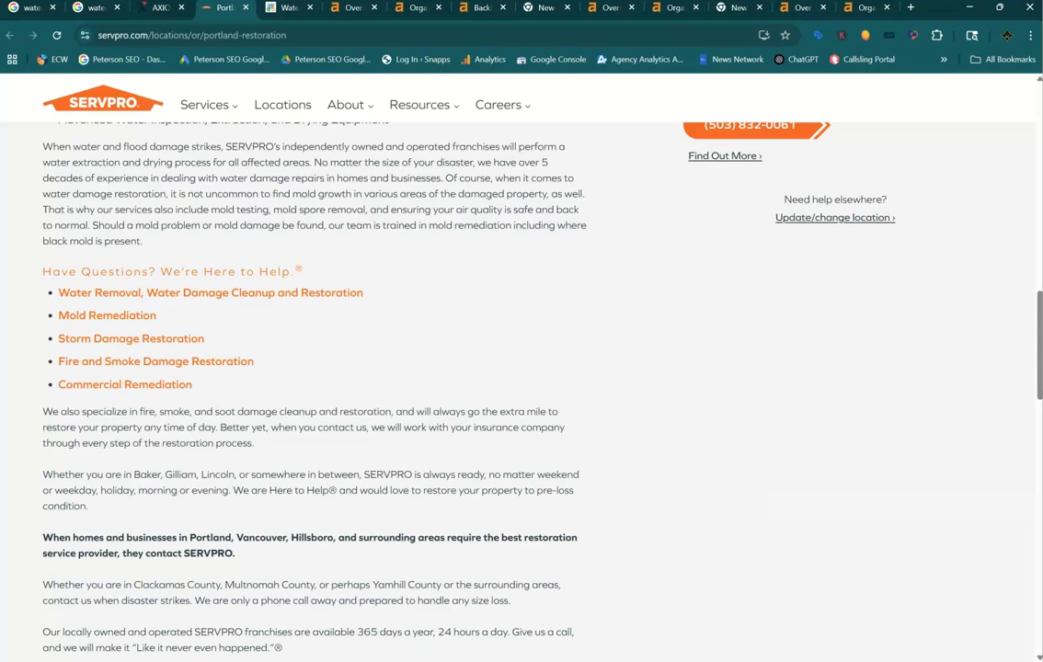
scroll(462, 351, "down", 5)
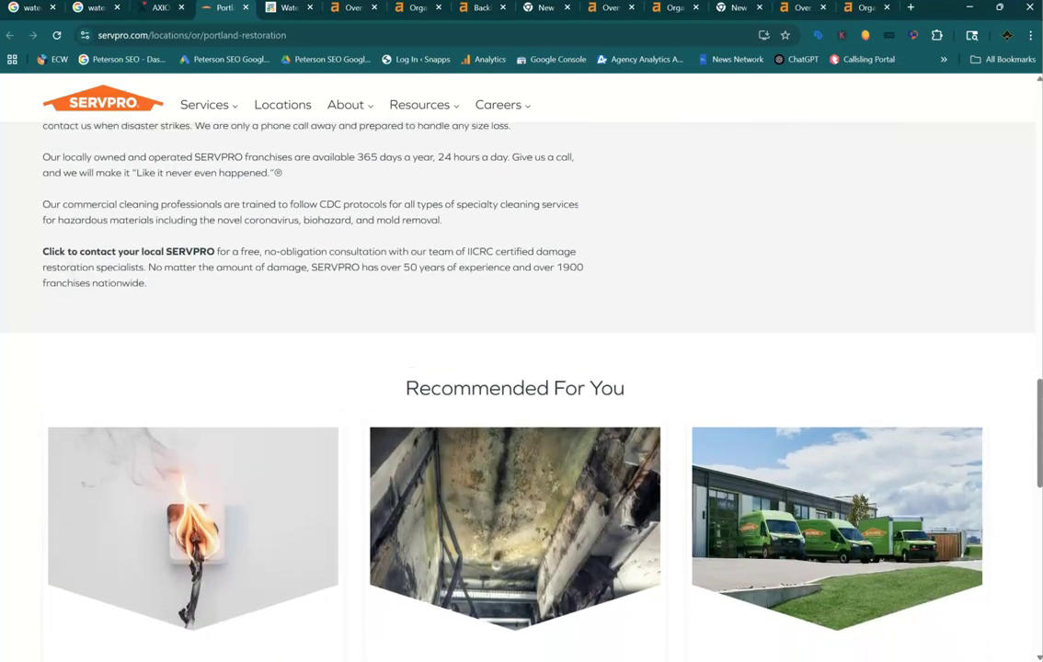
scroll(474, 368, "up", 12)
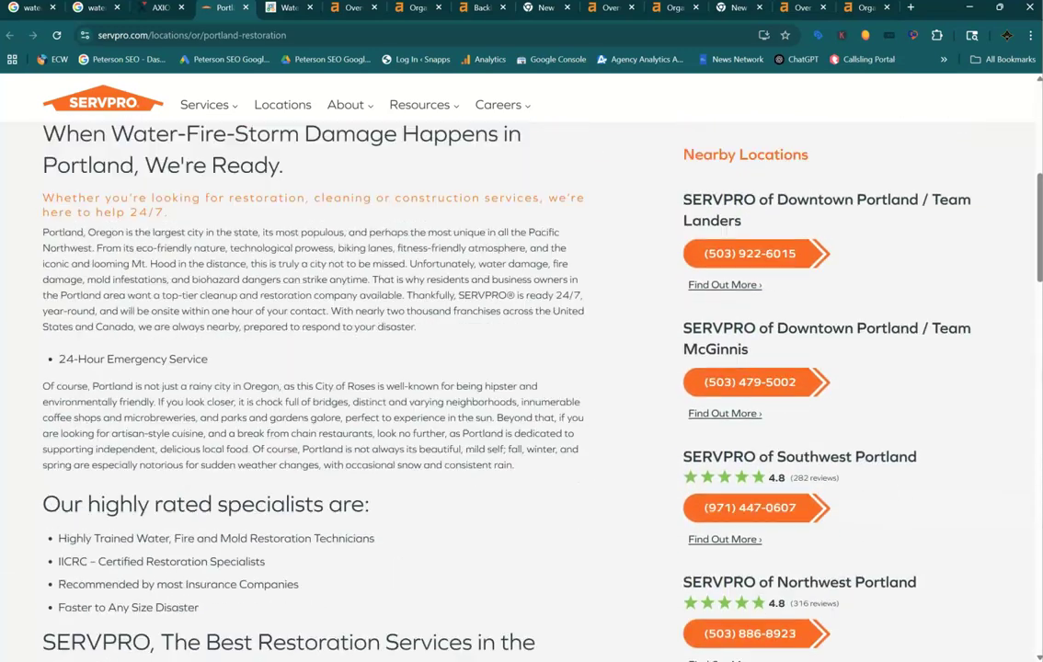
scroll(207, 455, "up", 4)
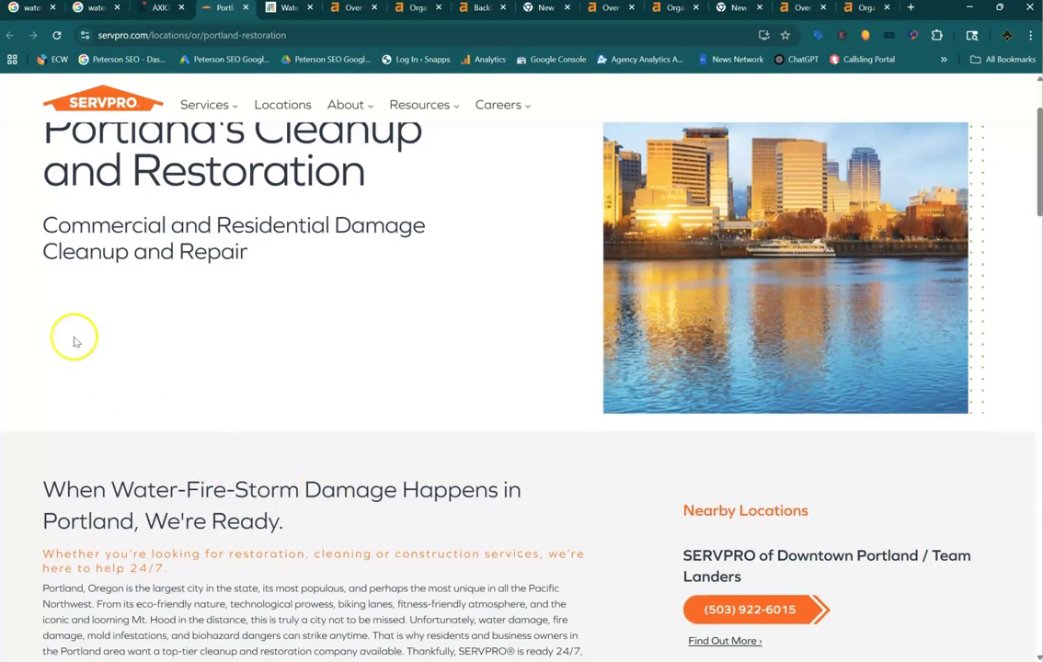
Step: Switch to Ahrefs to check the axionclean.com overview and examine its organic keywords chart and ranking positions
left_click(332, 10)
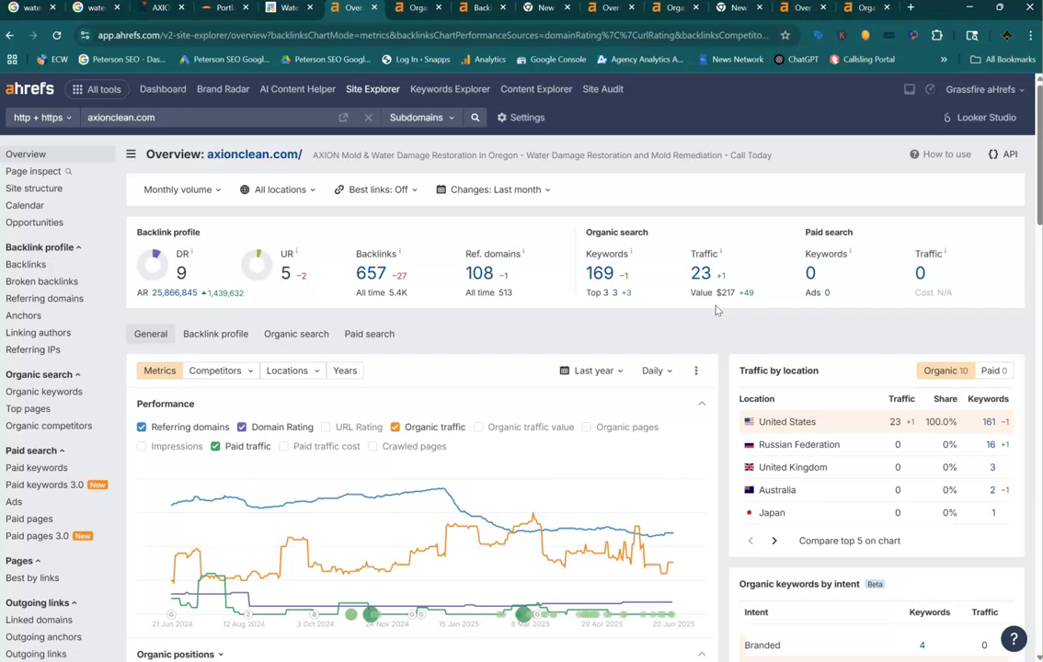
left_click(417, 8)
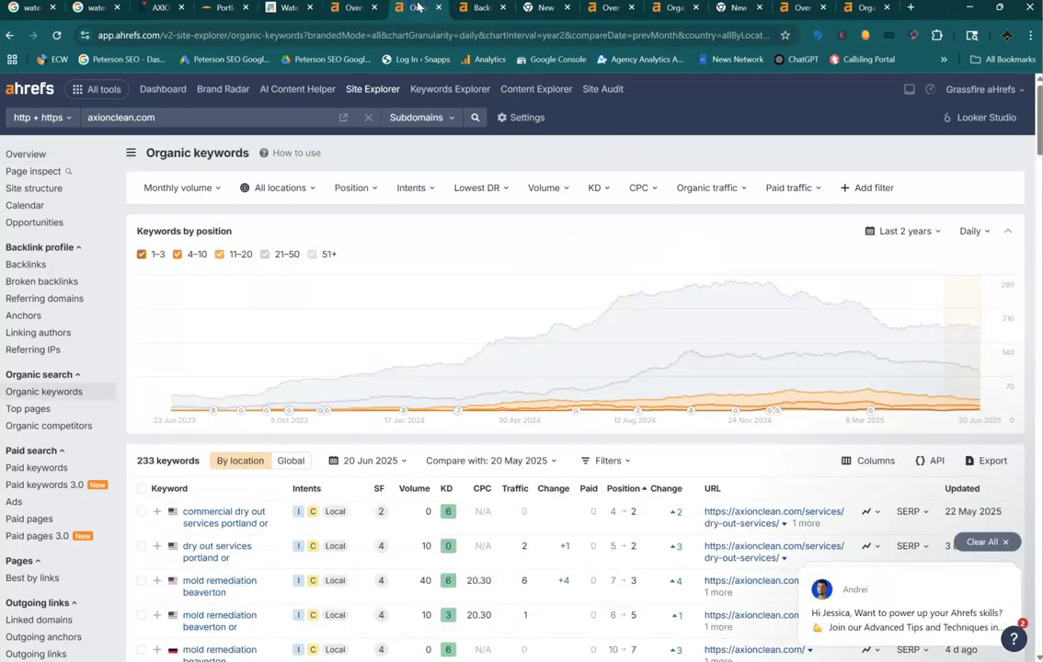
scroll(531, 217, "down", 3)
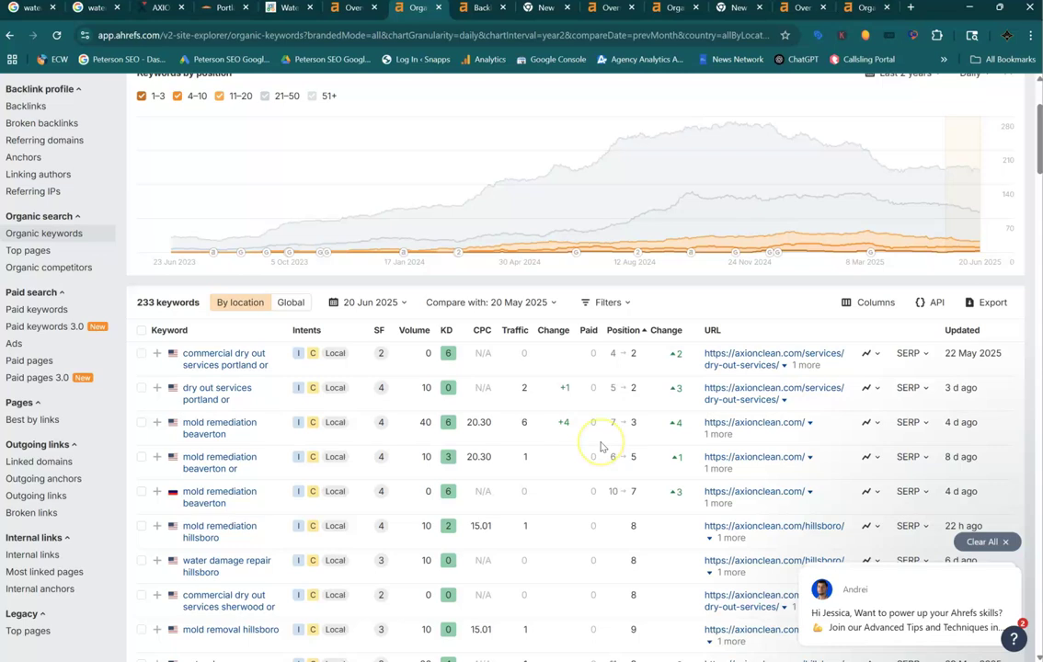
scroll(600, 447, "down", 6)
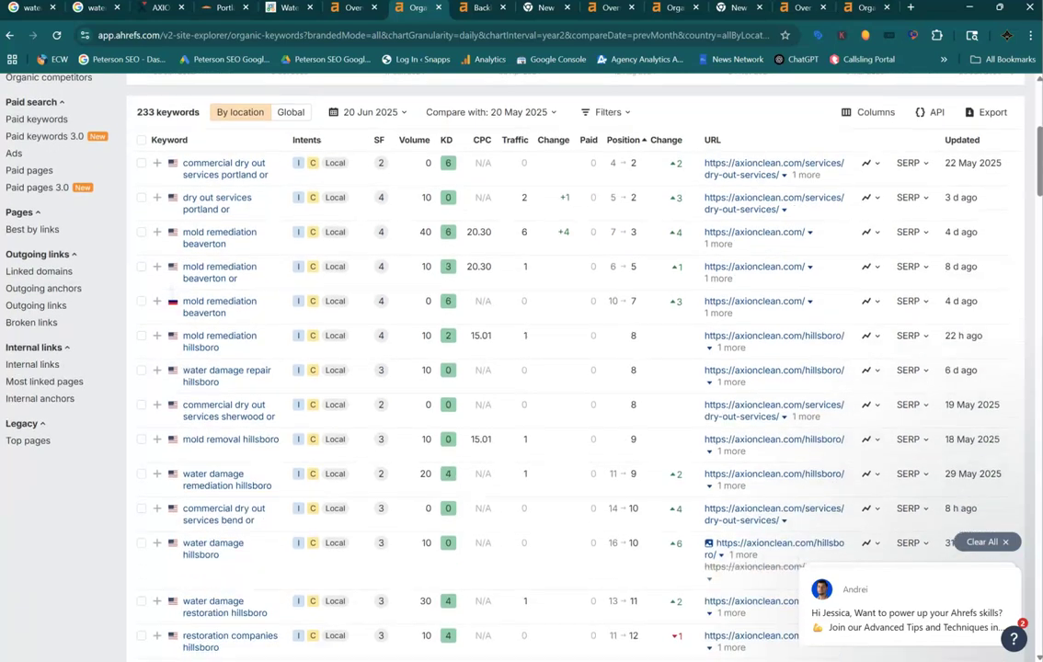
scroll(565, 515, "down", 3)
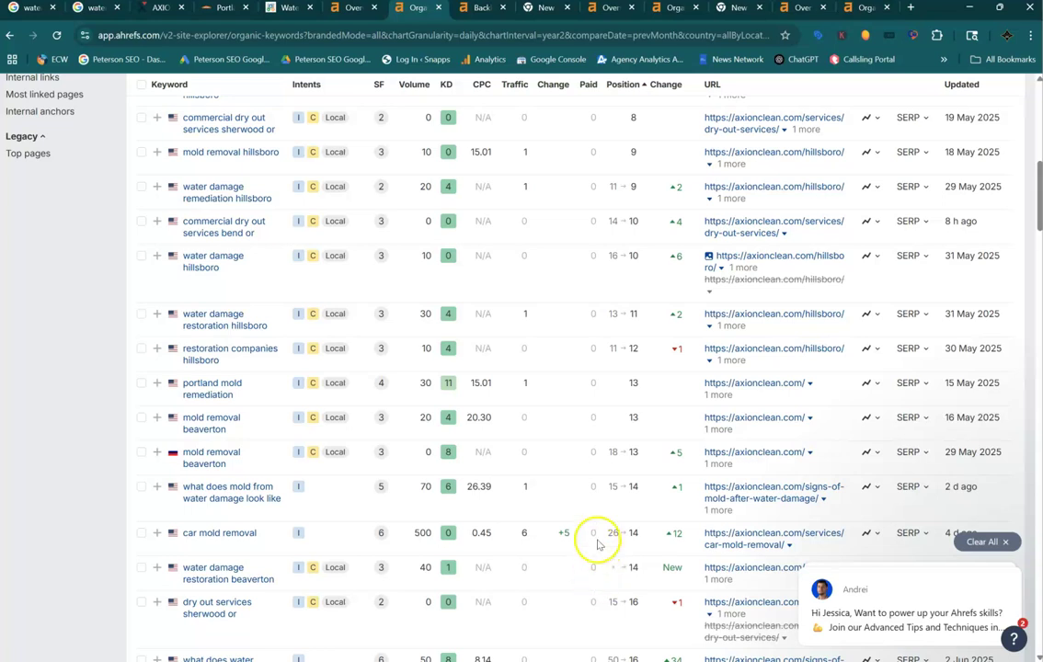
scroll(598, 442, "up", 3)
scroll(593, 449, "up", 4)
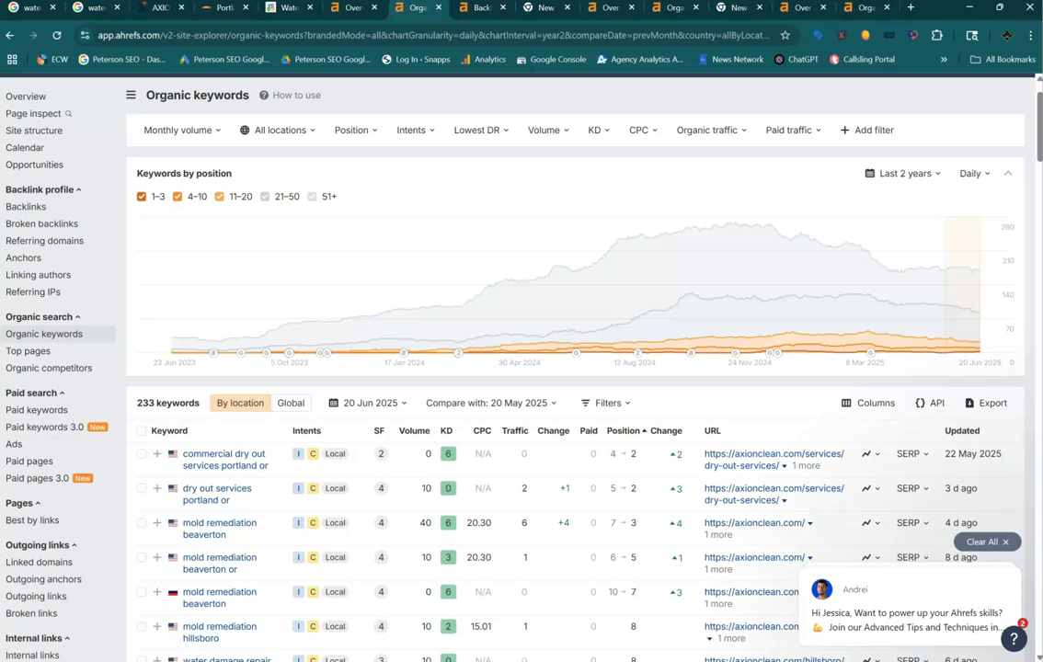
scroll(598, 276, "up", 1)
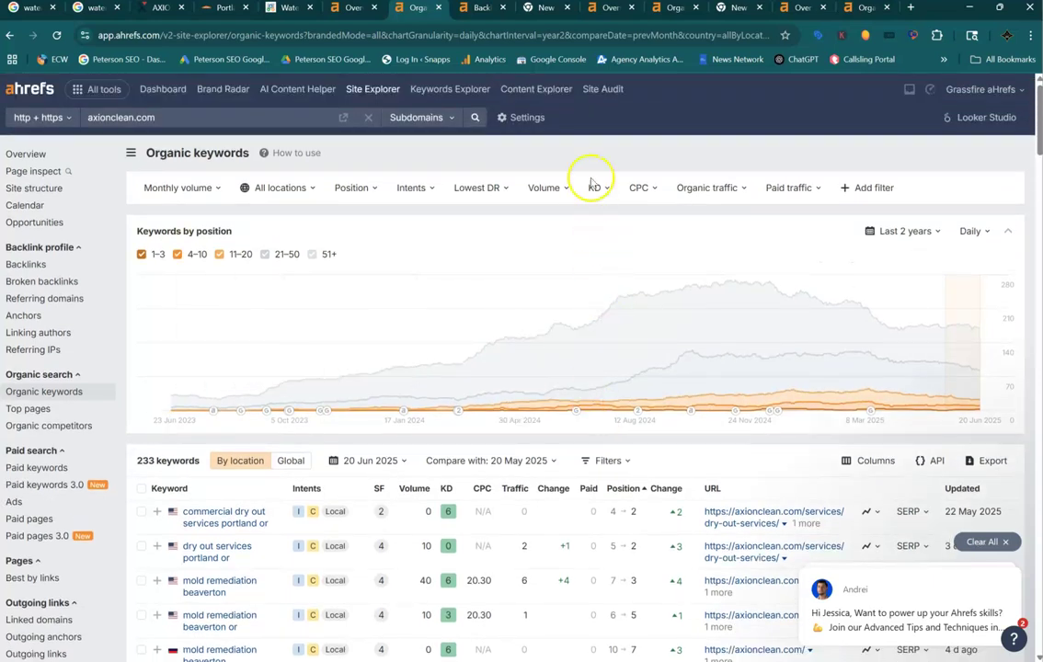
Step: Compare the Ahrefs overview metrics of SERVPRO's Portland restoration page with those of axionclean.com
left_click(606, 13)
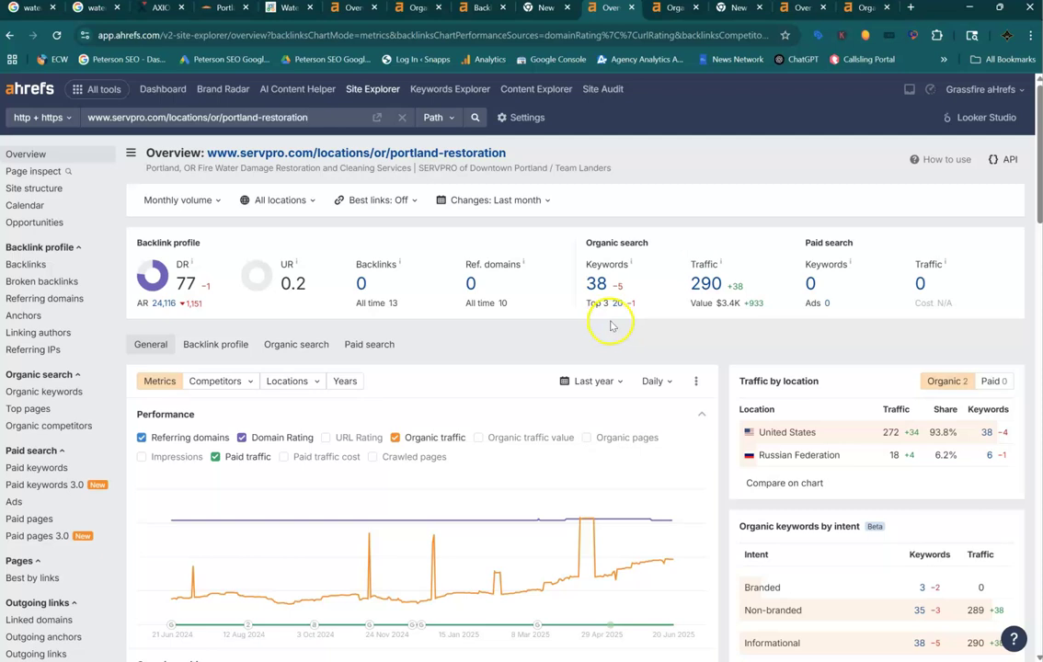
left_click(355, 11)
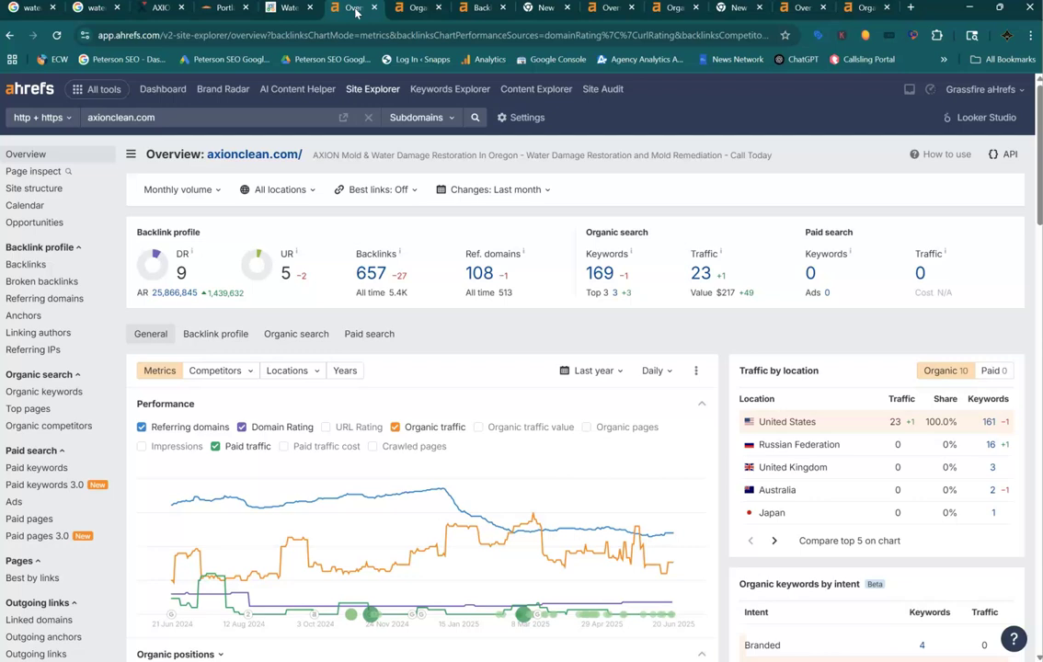
left_click(622, 16)
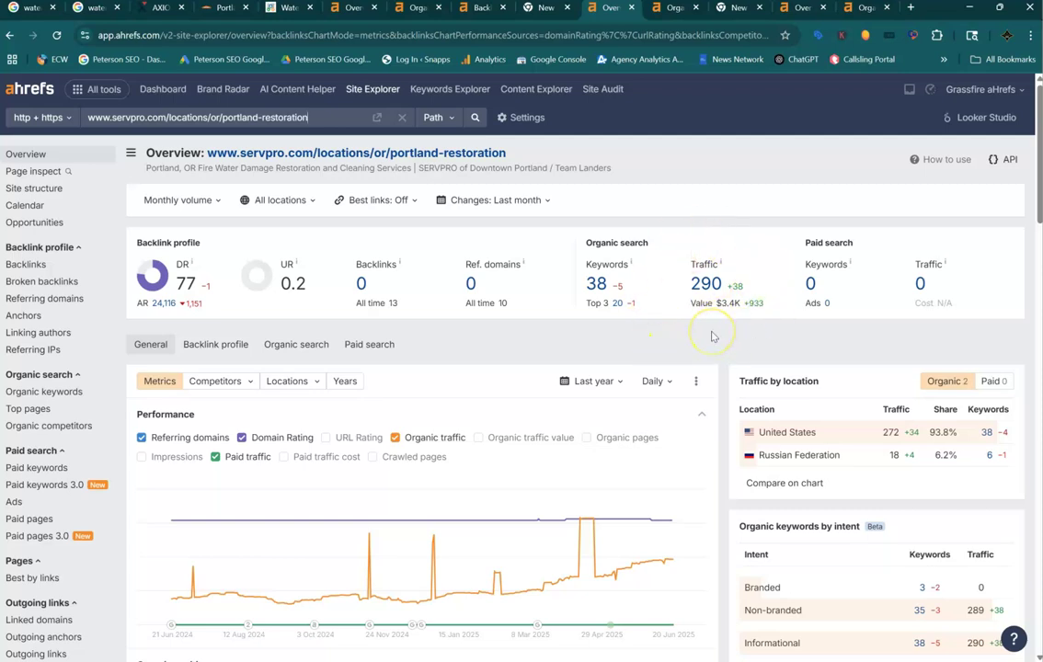
Step: Examine the organic keywords list and position history chart for SERVPRO's Portland restoration page
left_click(672, 9)
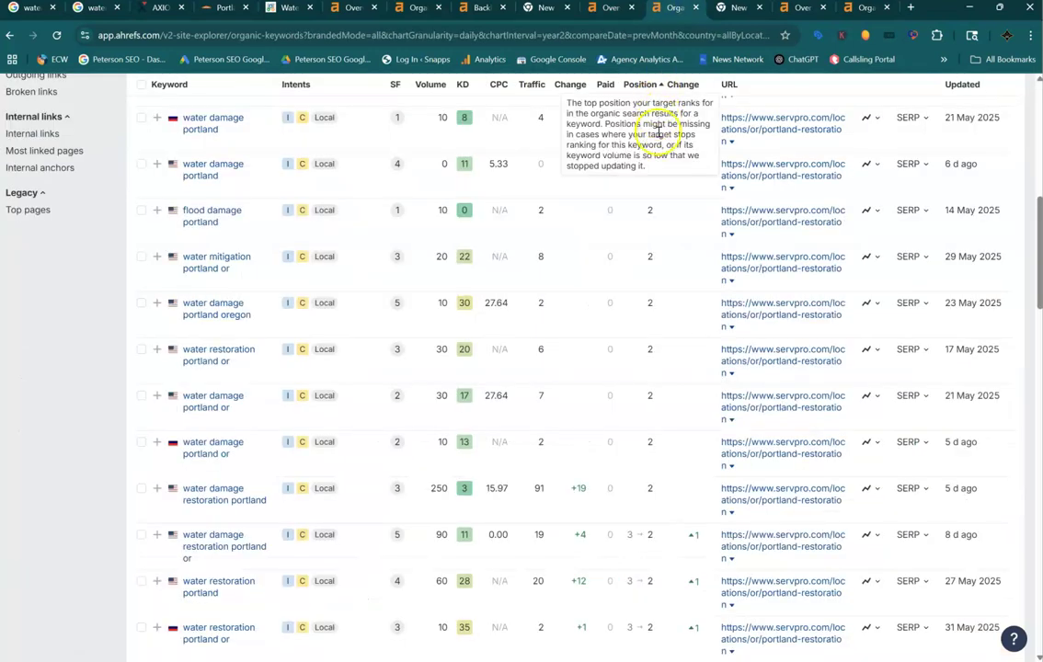
scroll(659, 129, "up", 5)
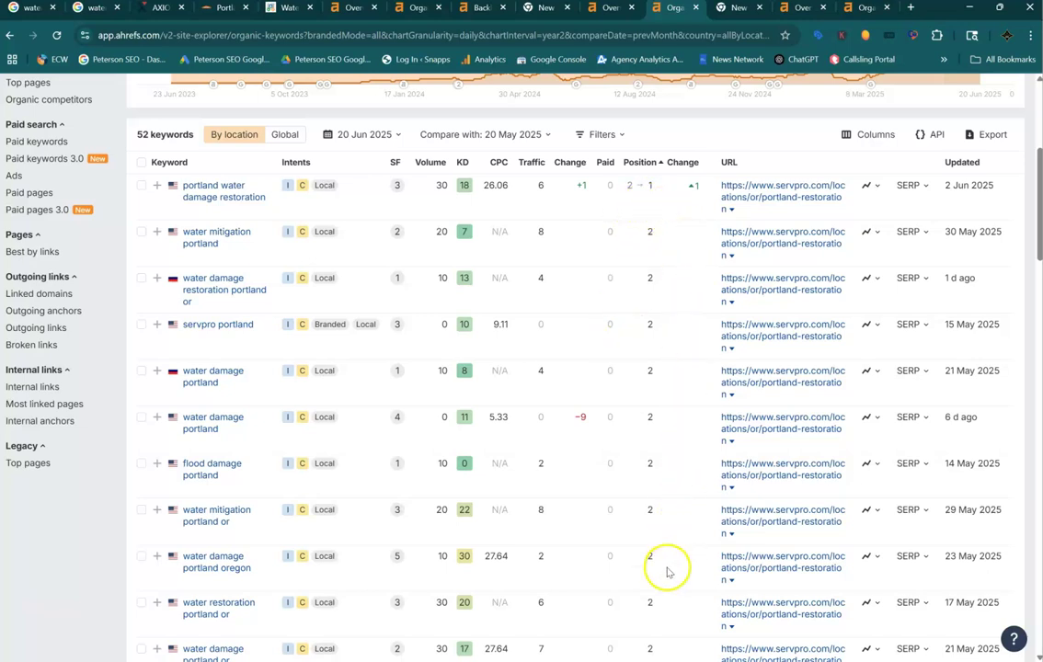
scroll(668, 572, "down", 5)
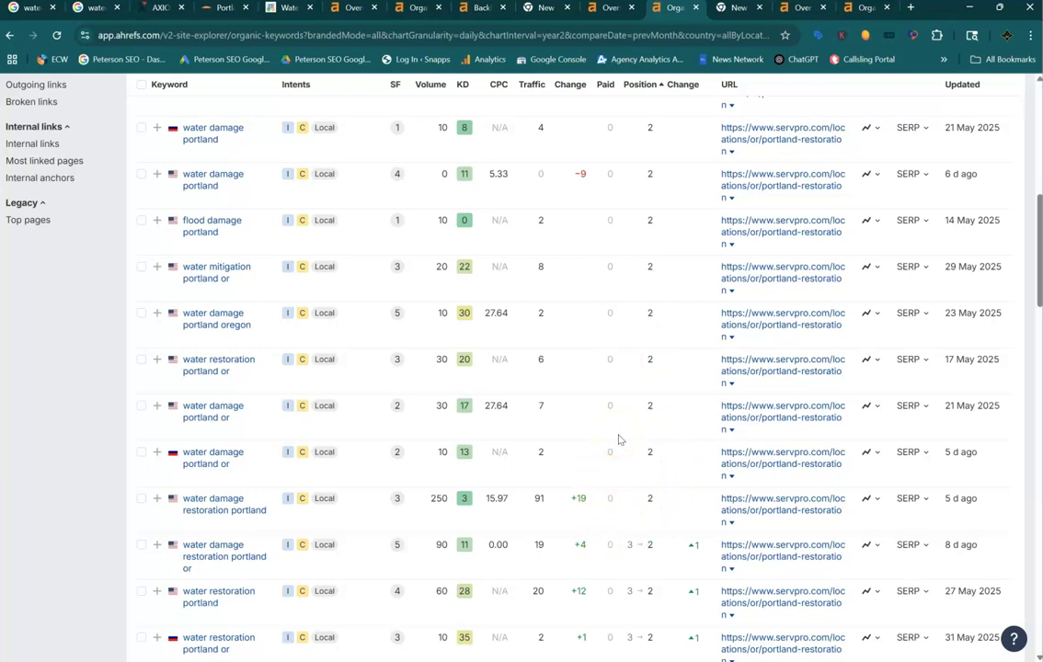
scroll(618, 440, "up", 7)
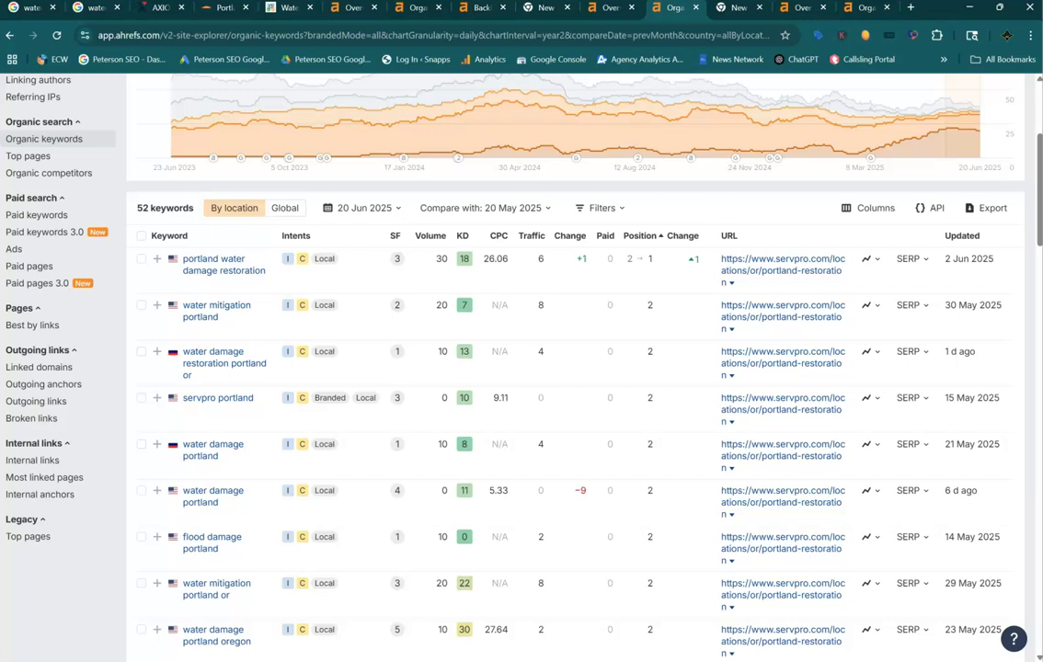
scroll(618, 440, "up", 5)
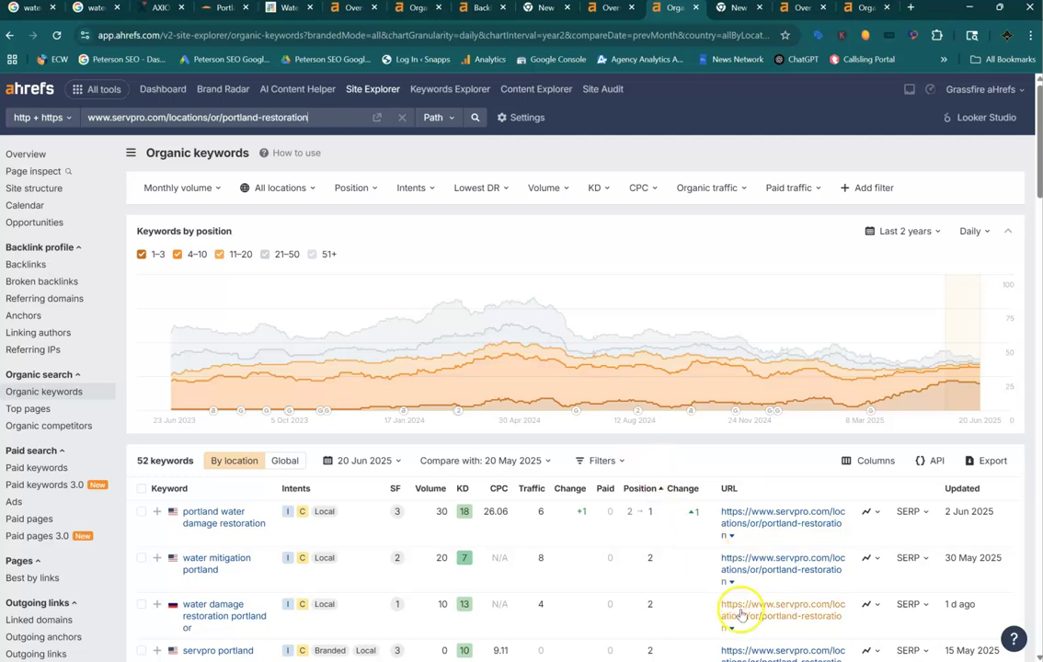
Step: Switch to the photo viewer showing the Peterson SEO Facebook Cover image
mouse_move(794, 661)
left_click(794, 625)
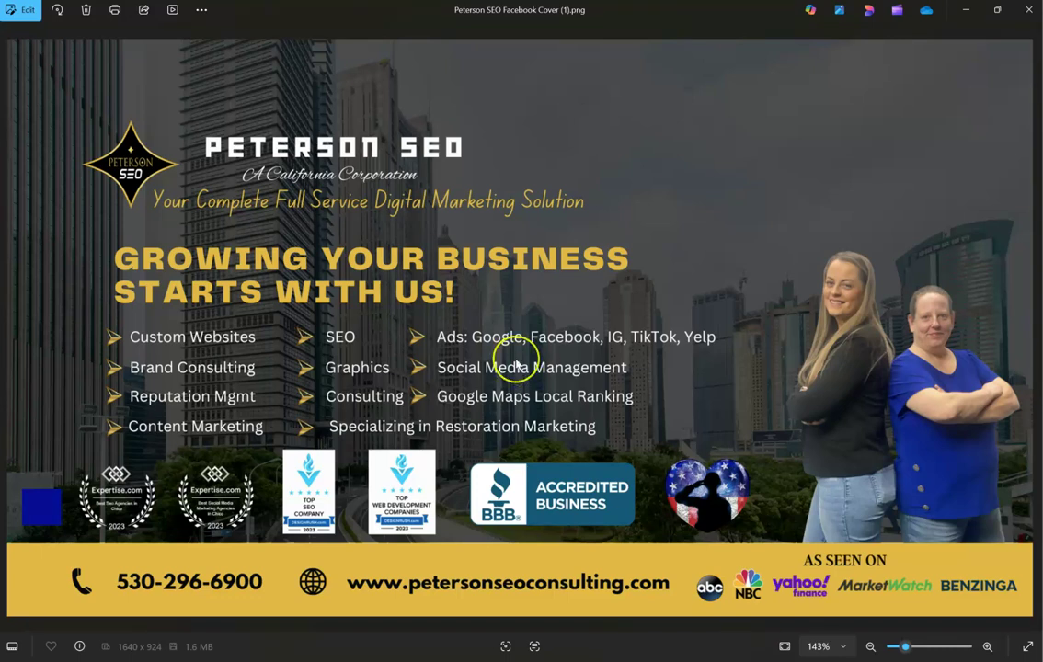